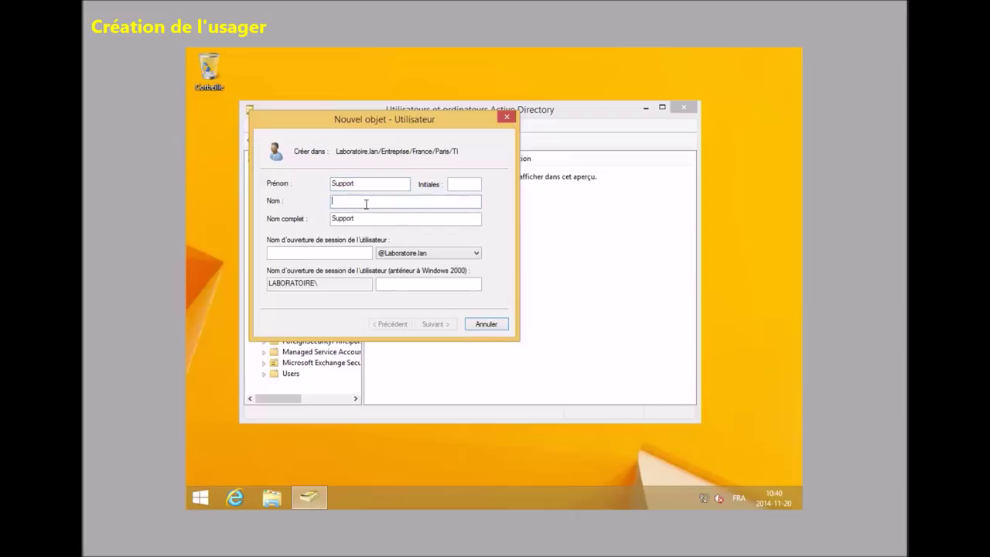
Complete the new user with last name 1 and logon name Support1, entering and confirming the account password
{"action": "type", "text": "Support1"}
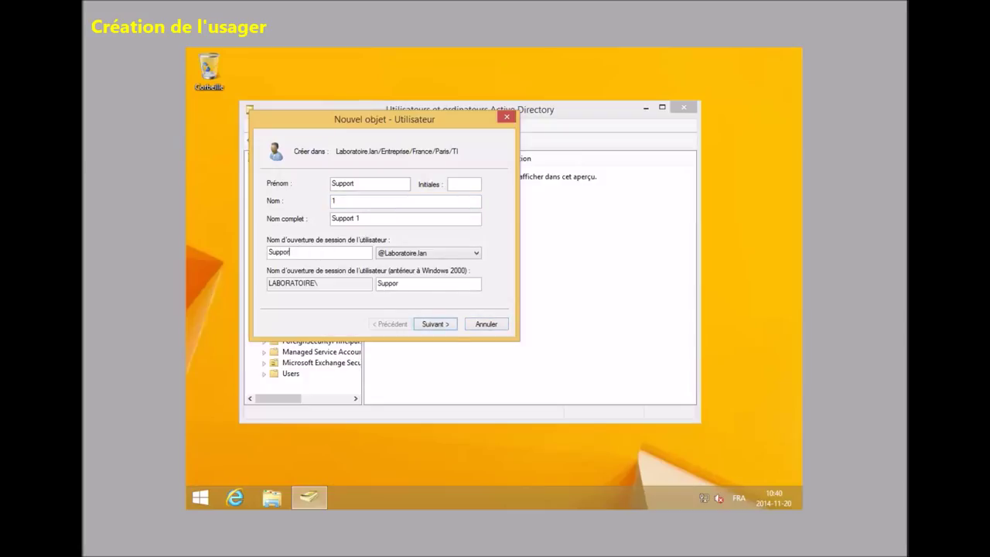
{"action": "left_click", "coordinate": [430, 323]}
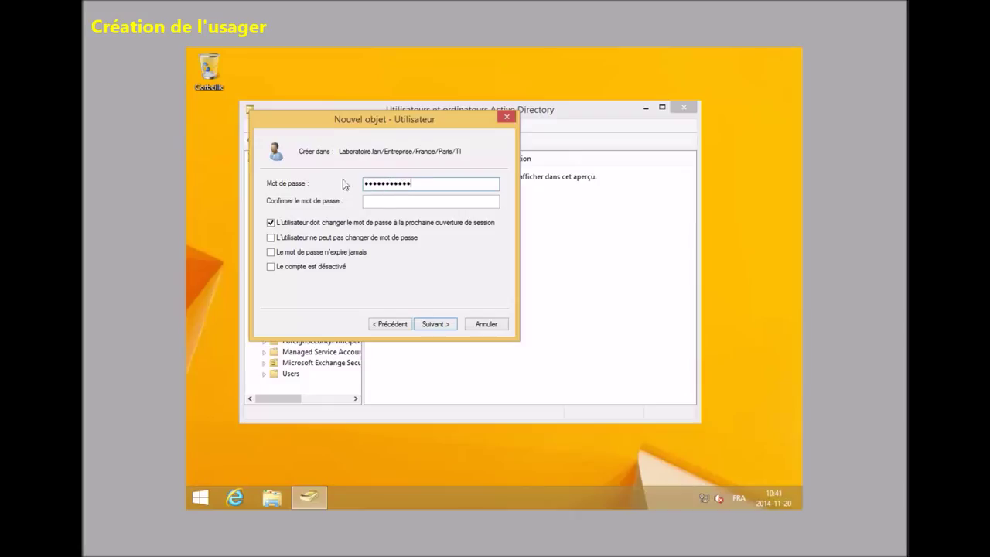
{"action": "left_click", "coordinate": [387, 201]}
{"action": "type", "text": "•••"}
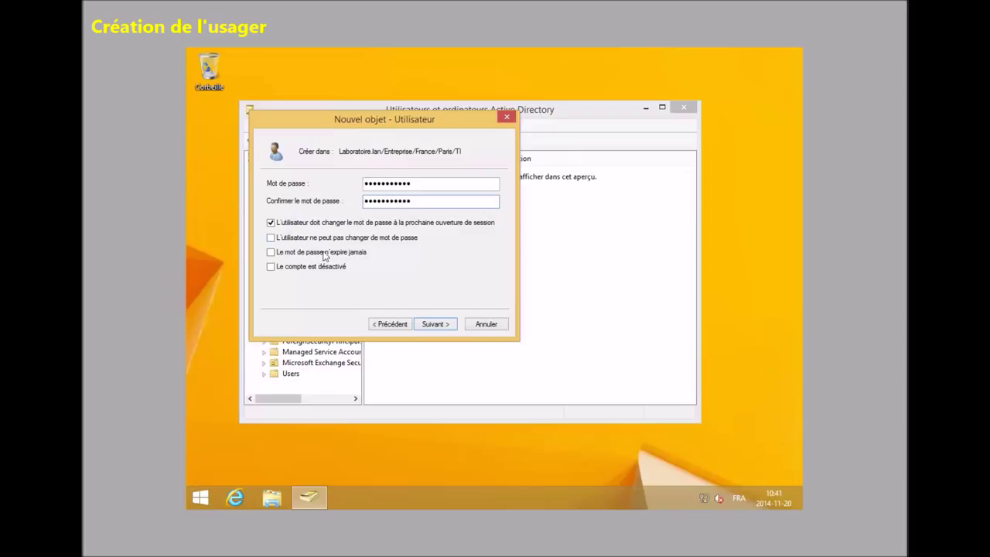
{"action": "left_click", "coordinate": [444, 325]}
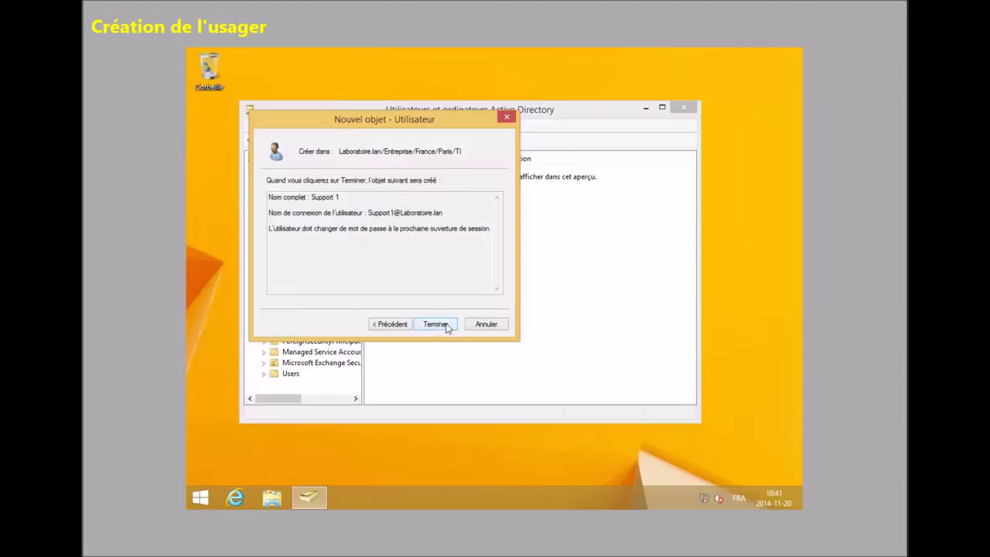
{"action": "left_click", "coordinate": [443, 326]}
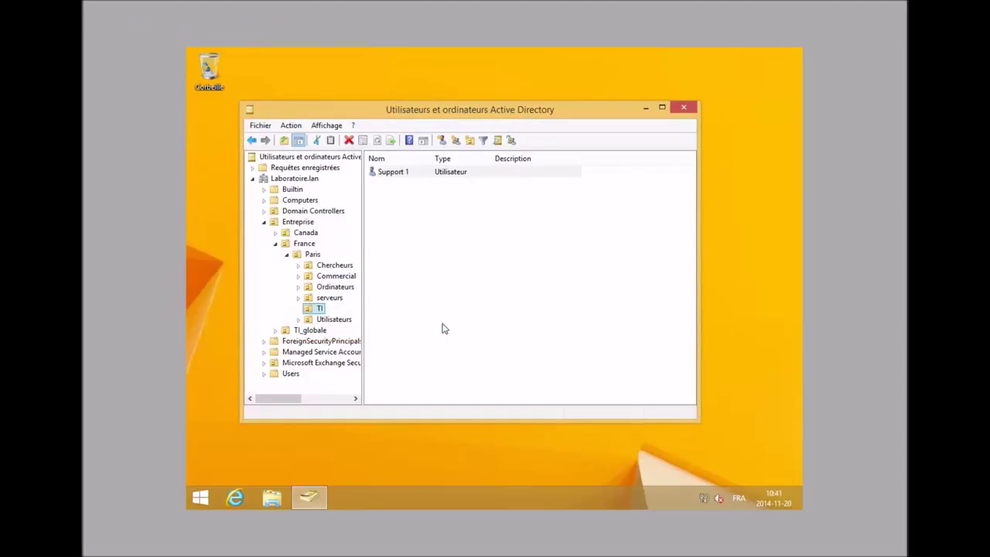
Create a global security group named Support_France in the TI organizational unit
{"action": "left_click", "coordinate": [457, 140]}
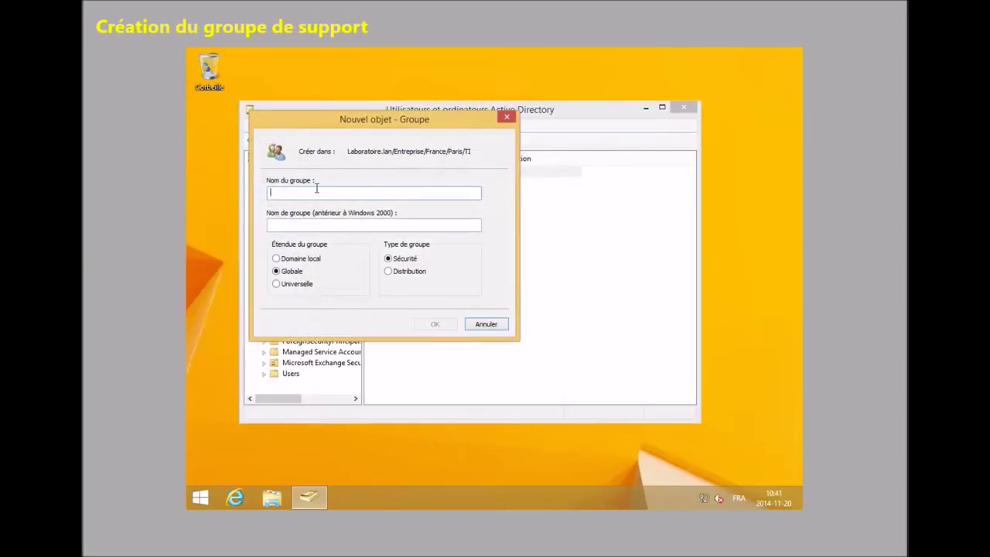
{"action": "type", "text": "Support_France"}
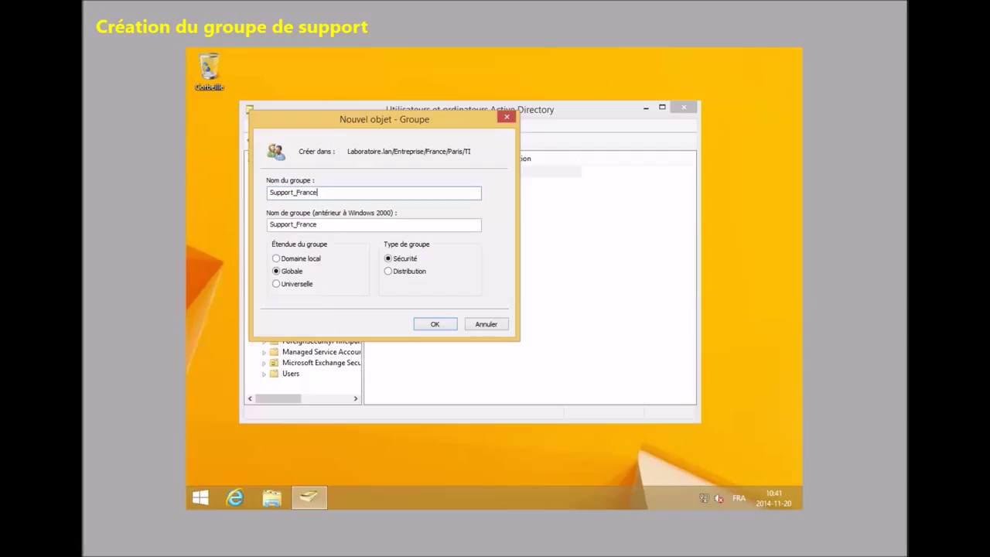
{"action": "left_click", "coordinate": [435, 323]}
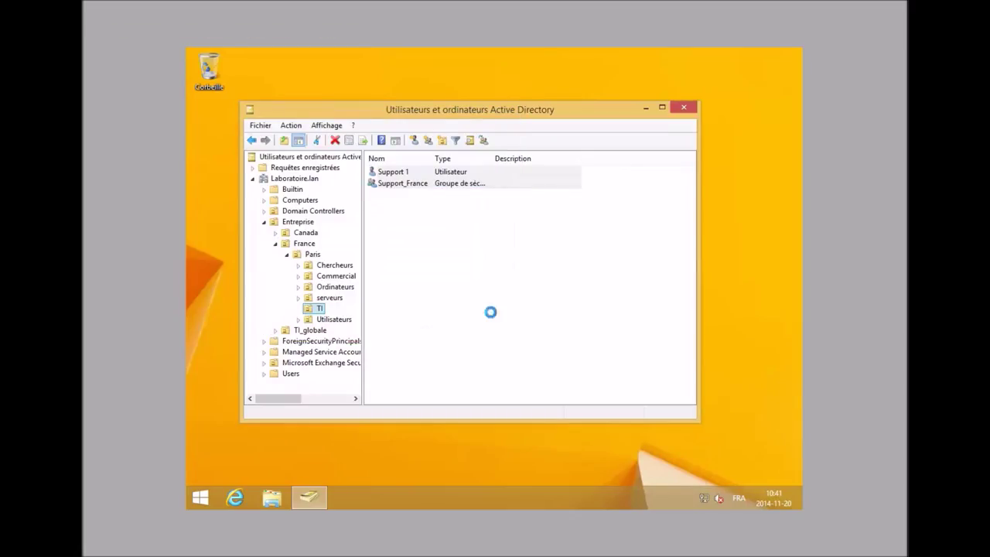
Add the user Support 1 as a member of the Support_France group
{"action": "left_click", "coordinate": [401, 184]}
{"action": "key", "text": "Return"}
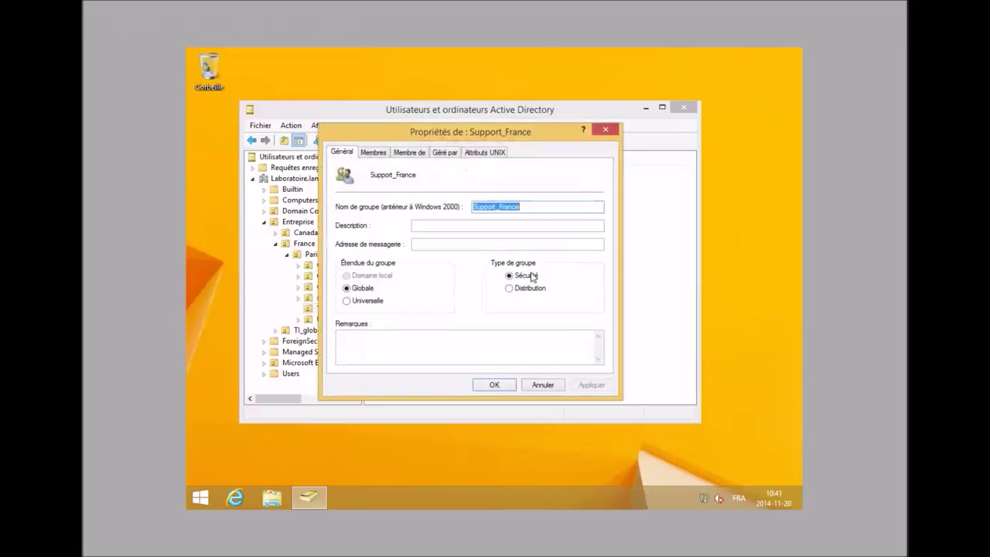
{"action": "left_click", "coordinate": [373, 153]}
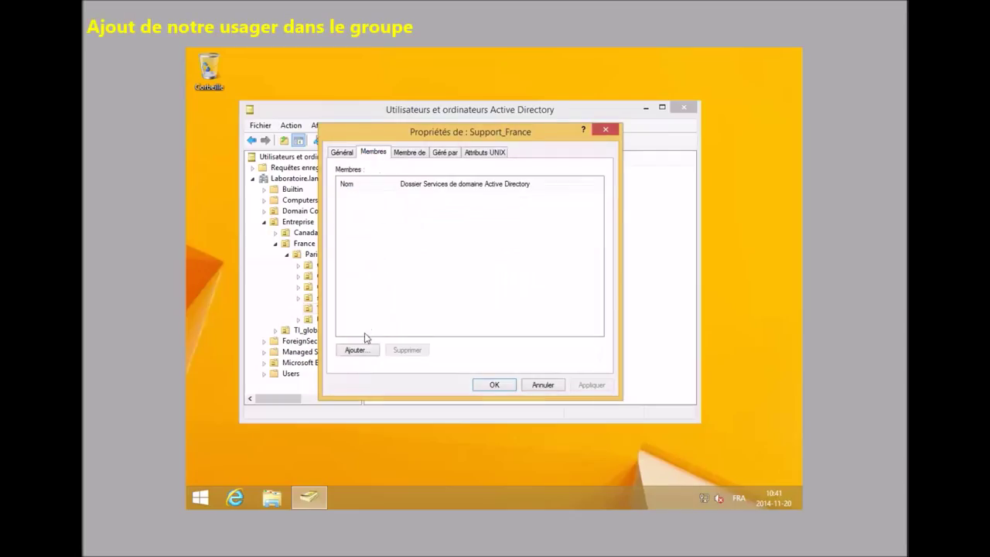
{"action": "left_click", "coordinate": [360, 351]}
{"action": "type", "text": "support"}
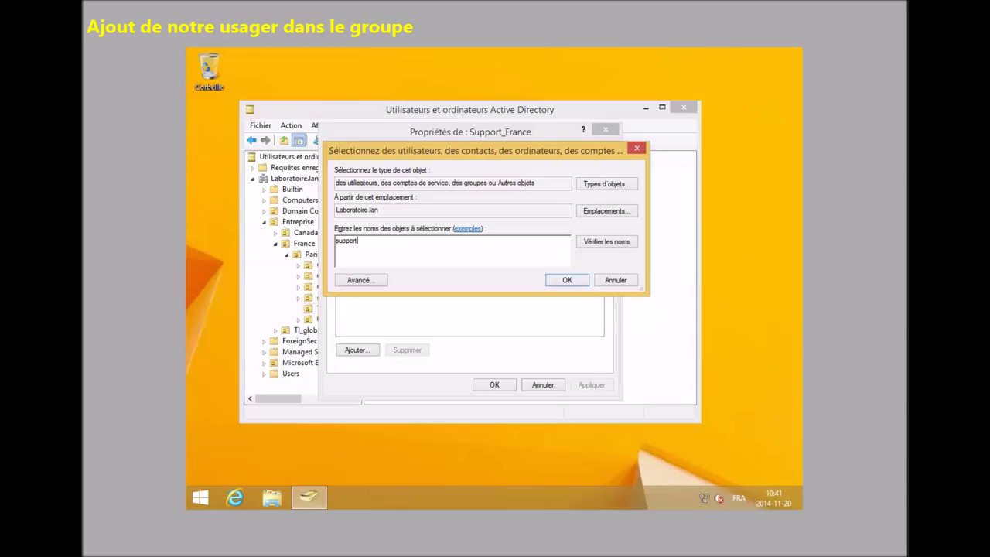
{"action": "left_click", "coordinate": [618, 242]}
{"action": "left_click", "coordinate": [381, 249]}
{"action": "double_click", "coordinate": [381, 249]}
{"action": "left_click", "coordinate": [573, 284]}
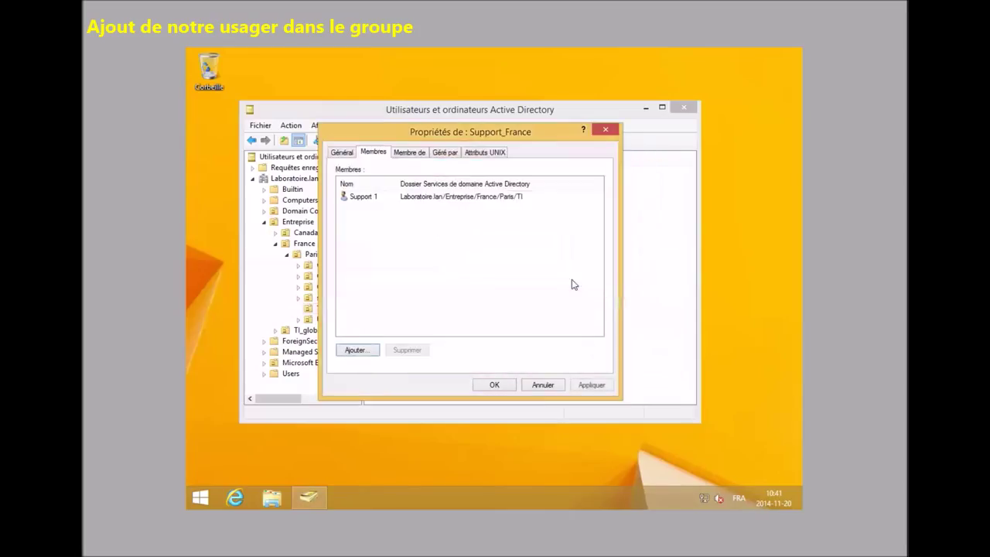
{"action": "left_click", "coordinate": [495, 384]}
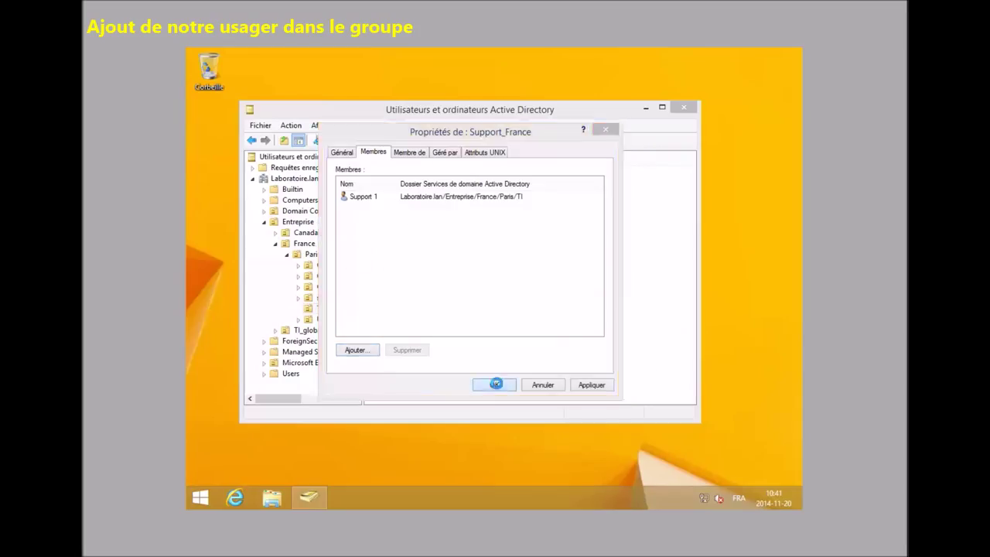
{"action": "left_click", "coordinate": [625, 338]}
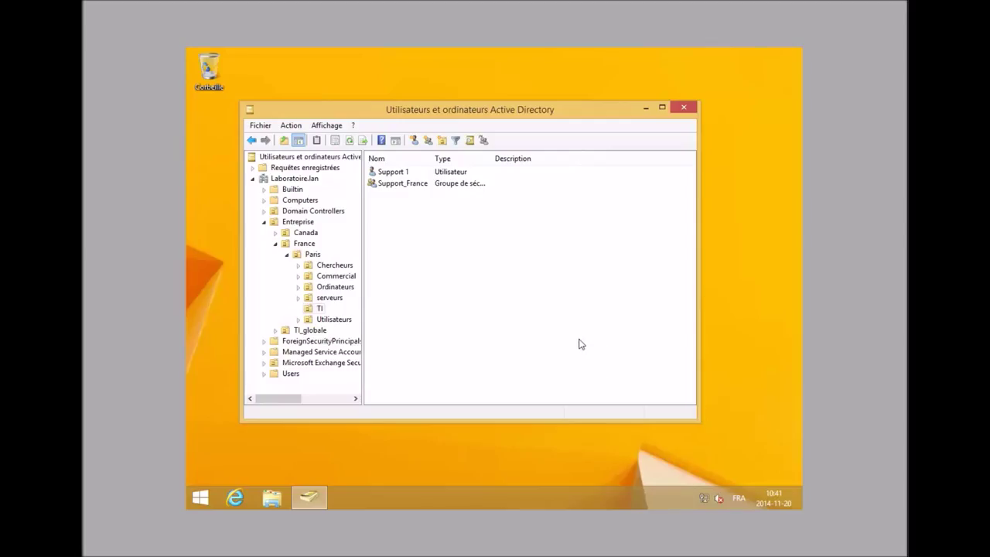
Start delegating control of the France organizational unit and choose the Support_France group as the delegate
{"action": "left_click", "coordinate": [312, 255]}
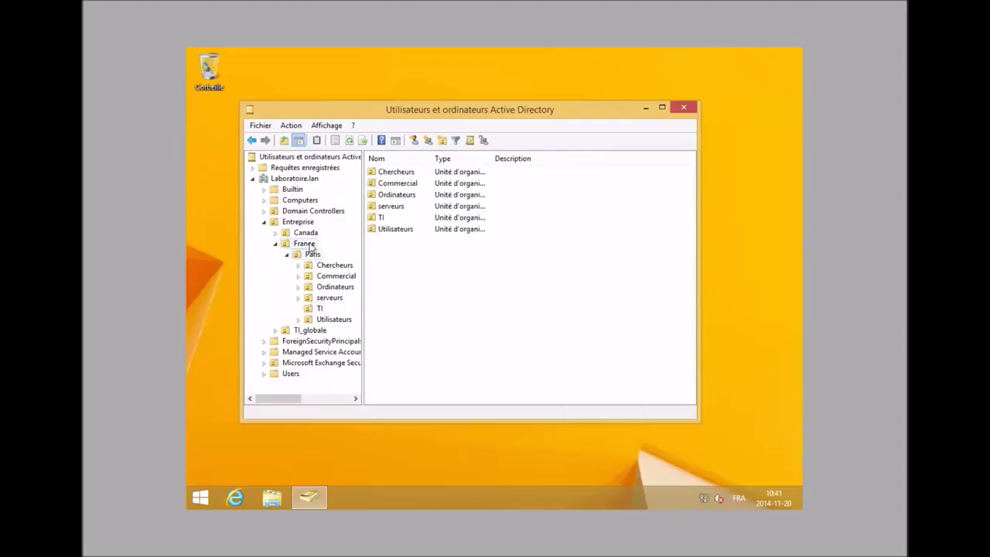
{"action": "left_click", "coordinate": [307, 244]}
{"action": "right_click", "coordinate": [307, 246]}
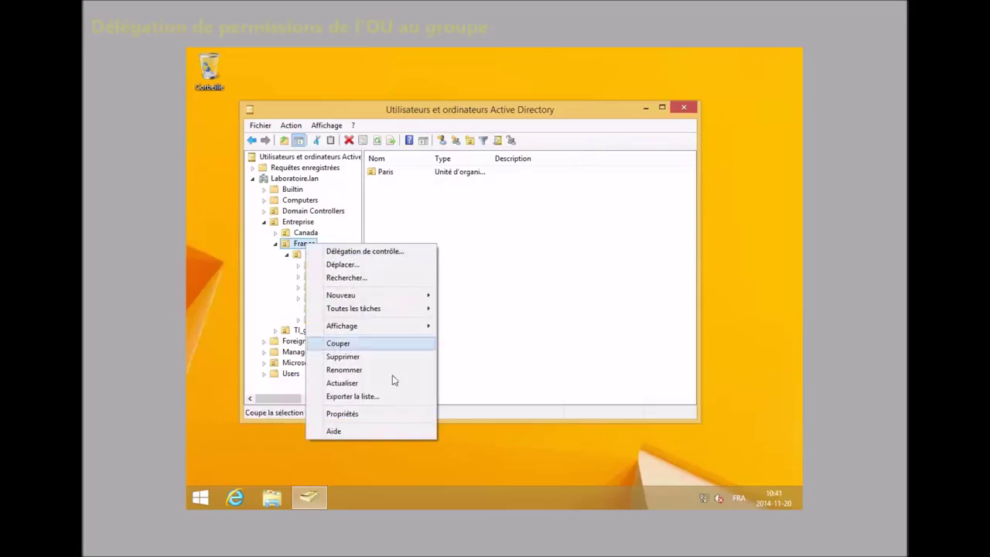
{"action": "left_click", "coordinate": [377, 252]}
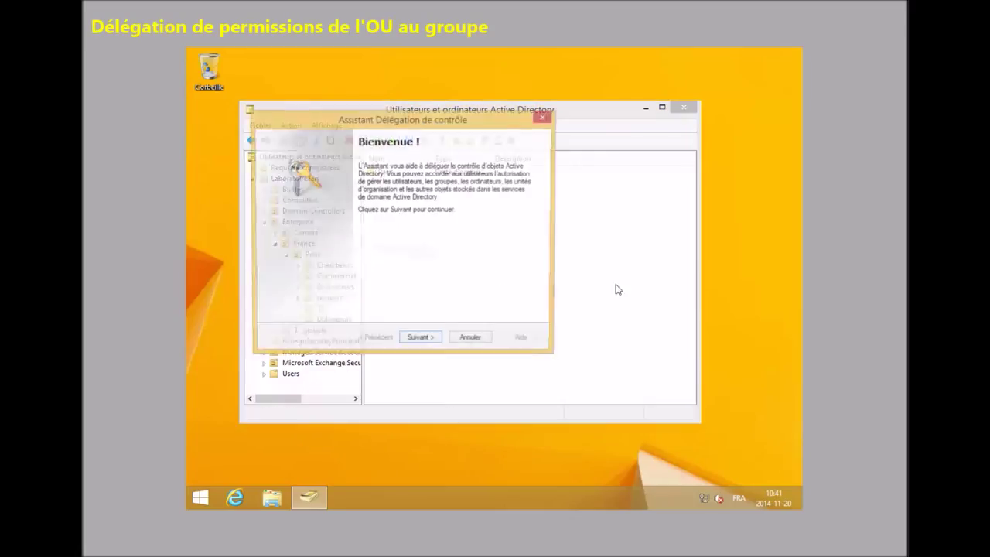
{"action": "left_click", "coordinate": [425, 340]}
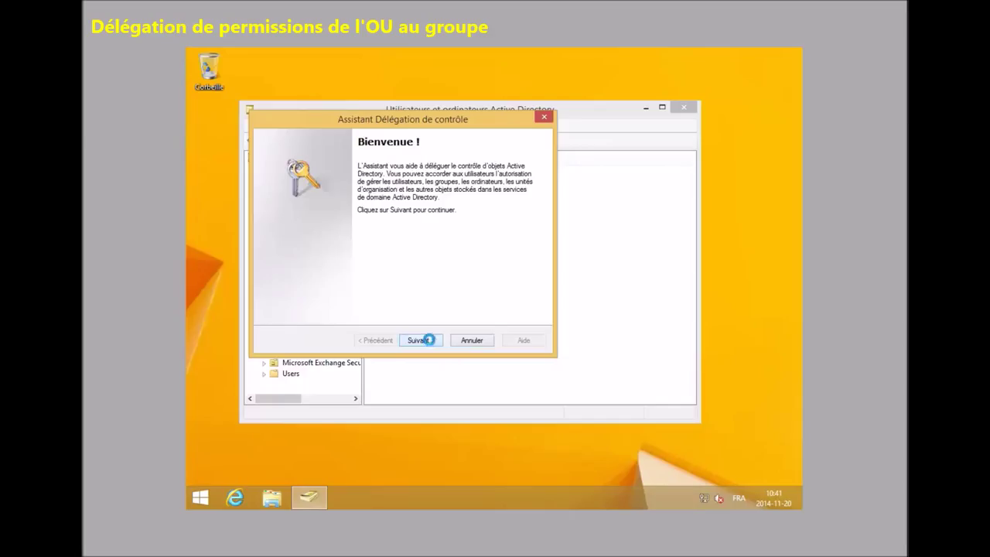
{"action": "left_click", "coordinate": [453, 276]}
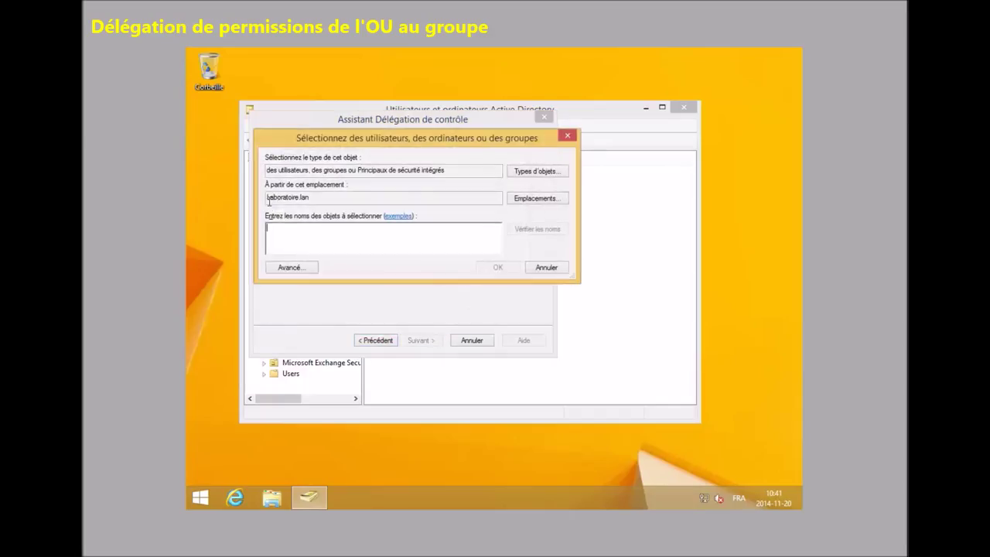
{"action": "type", "text": "support"}
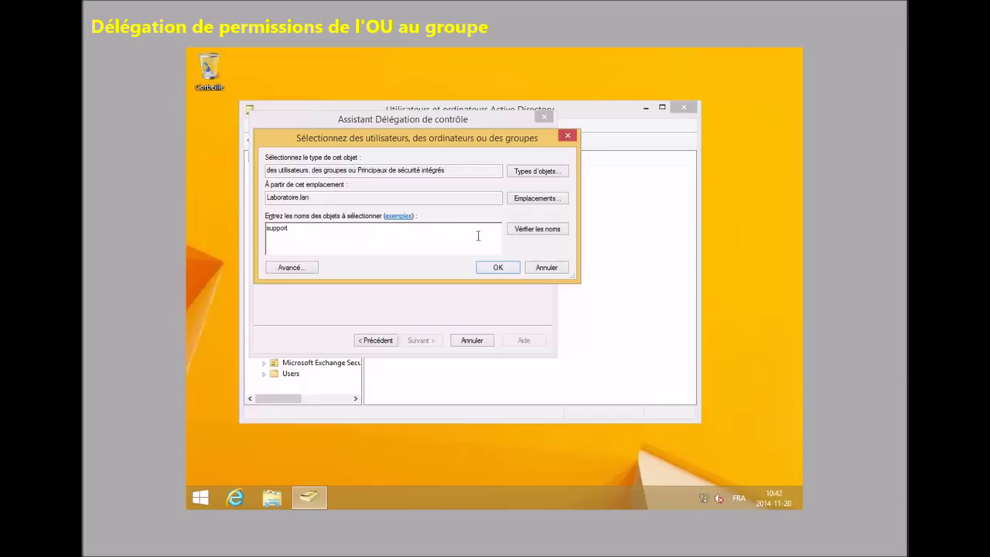
{"action": "left_click", "coordinate": [540, 237]}
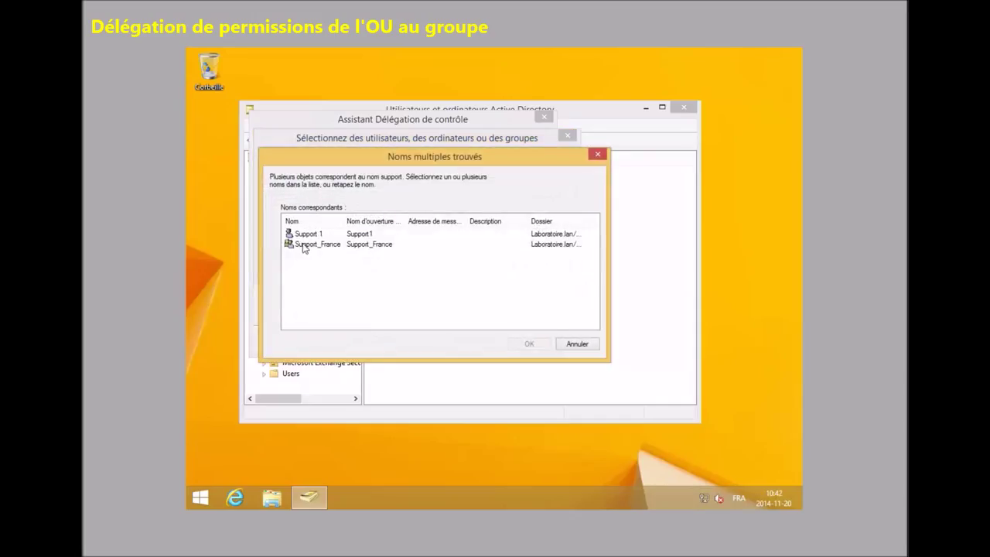
{"action": "double_click", "coordinate": [328, 246]}
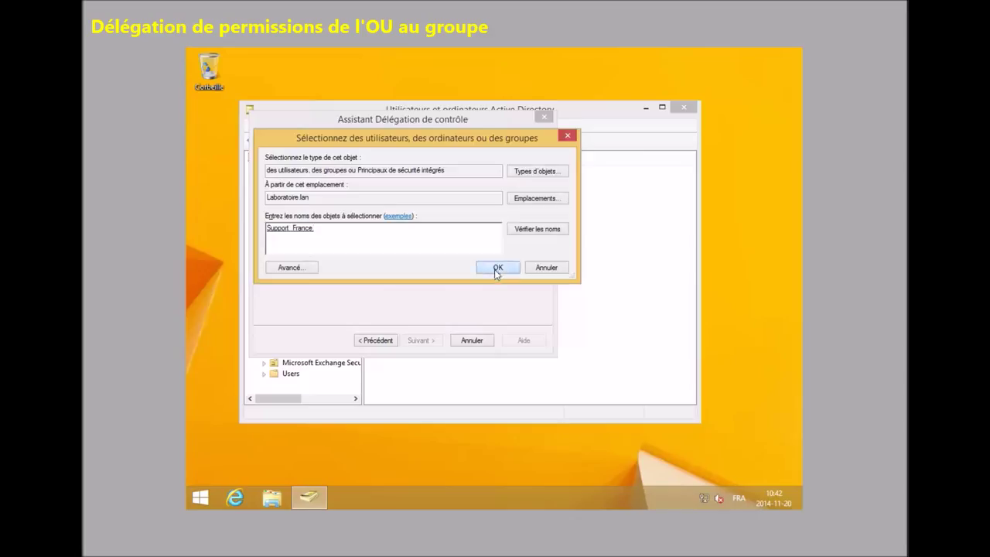
{"action": "left_click", "coordinate": [497, 268]}
{"action": "left_click", "coordinate": [435, 345]}
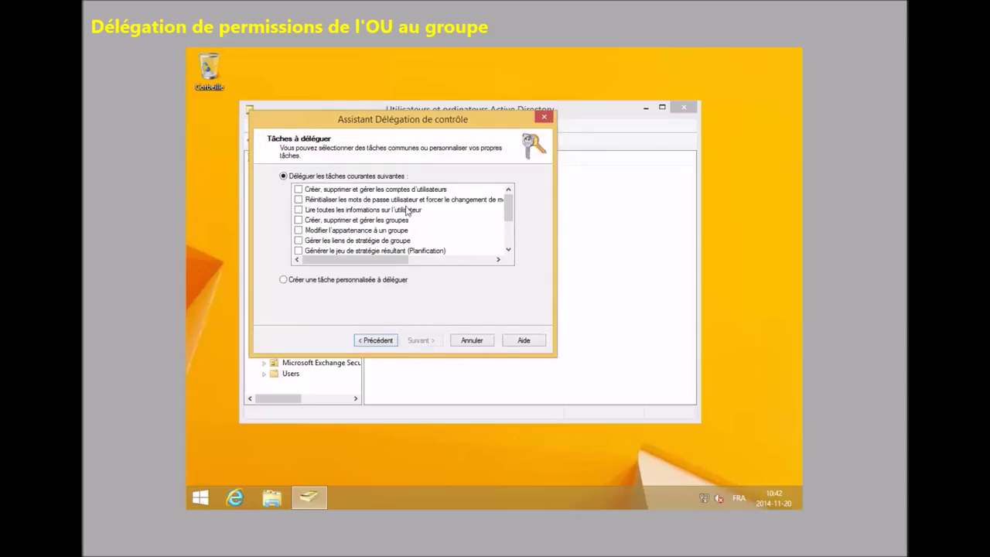
Delegate the task of resetting user passwords and forcing a password change, and finish the delegation wizard
{"action": "mouse_move", "coordinate": [394, 259]}
{"action": "left_mouse_down"}
{"action": "mouse_move", "coordinate": [483, 267]}
{"action": "mouse_move", "coordinate": [398, 267]}
{"action": "left_mouse_up"}
{"action": "left_click", "coordinate": [297, 200]}
{"action": "left_click", "coordinate": [417, 340]}
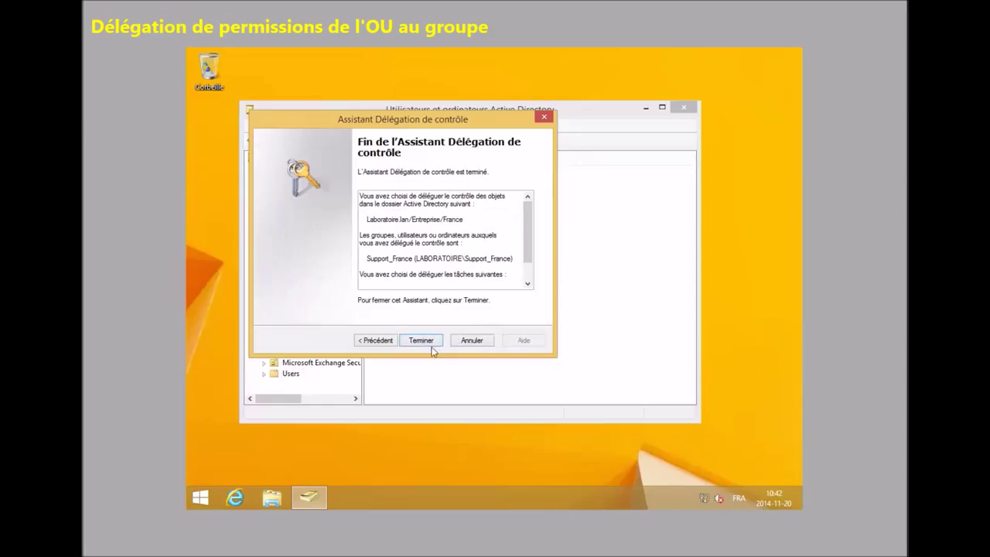
{"action": "left_click", "coordinate": [428, 342]}
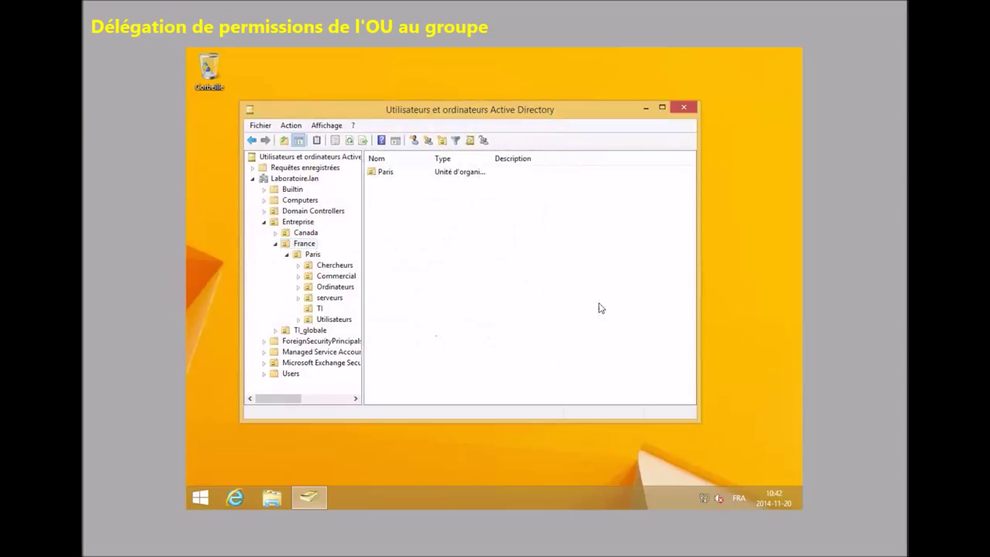
Turn on the advanced features display (Fonctionnalités avancées) for the directory console
{"action": "right_click", "coordinate": [307, 245]}
{"action": "left_click", "coordinate": [387, 414]}
{"action": "left_click", "coordinate": [328, 126]}
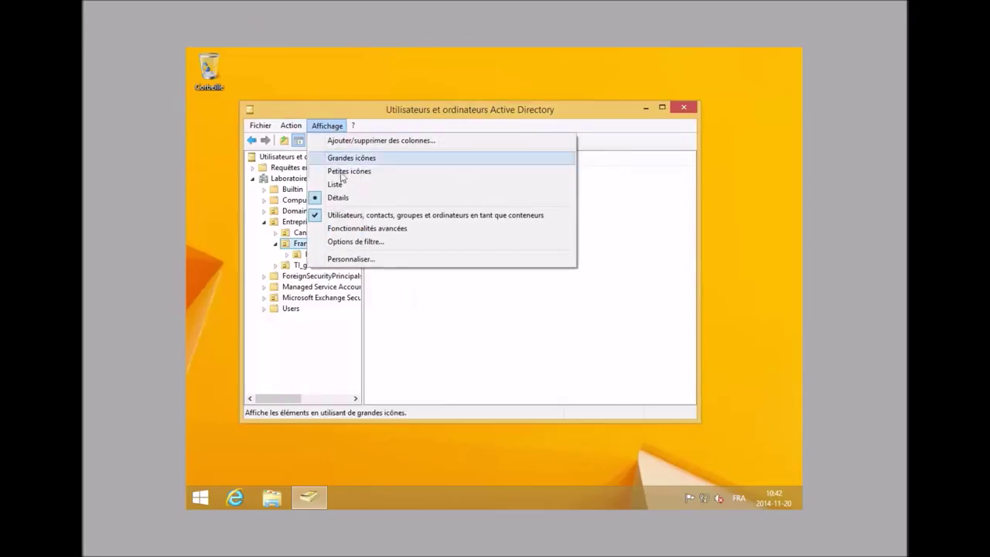
{"action": "left_click", "coordinate": [374, 229]}
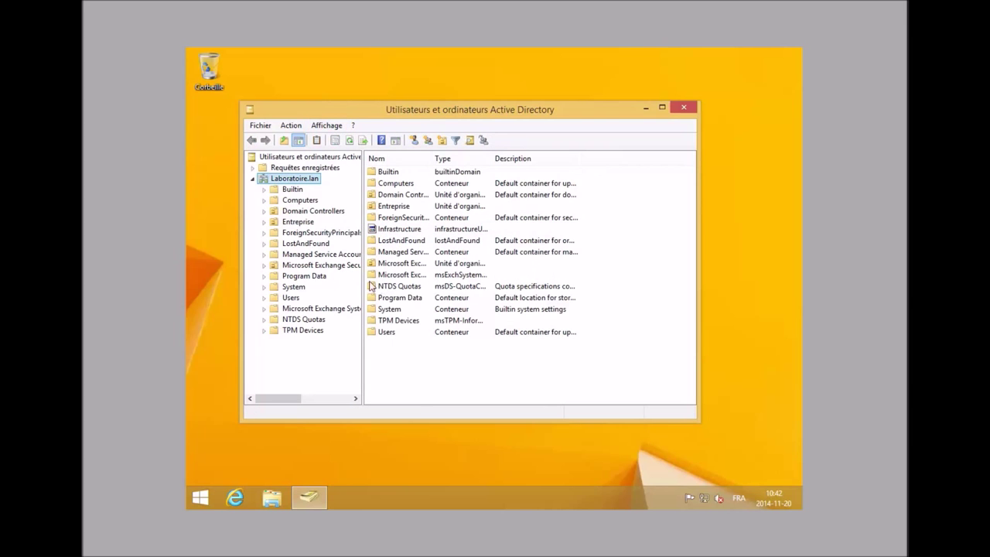
Open the security properties of the France organizational unit under Entreprise
{"action": "double_click", "coordinate": [298, 222]}
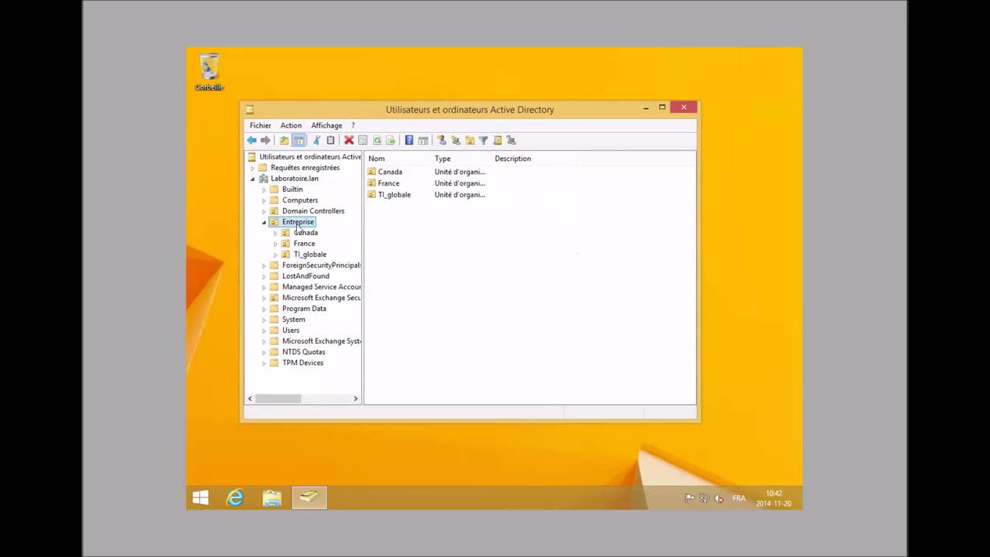
{"action": "double_click", "coordinate": [304, 244]}
{"action": "right_click", "coordinate": [305, 249]}
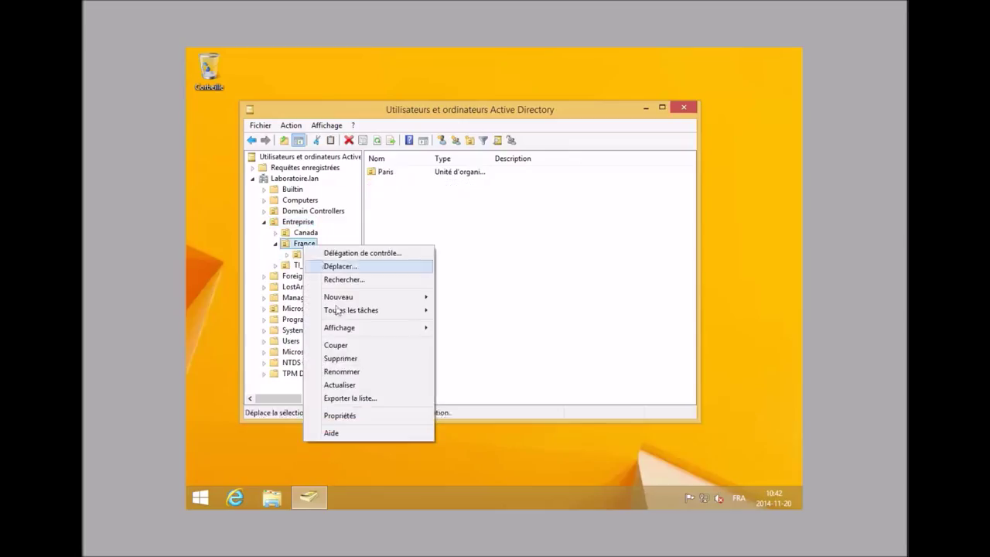
{"action": "left_click", "coordinate": [337, 413]}
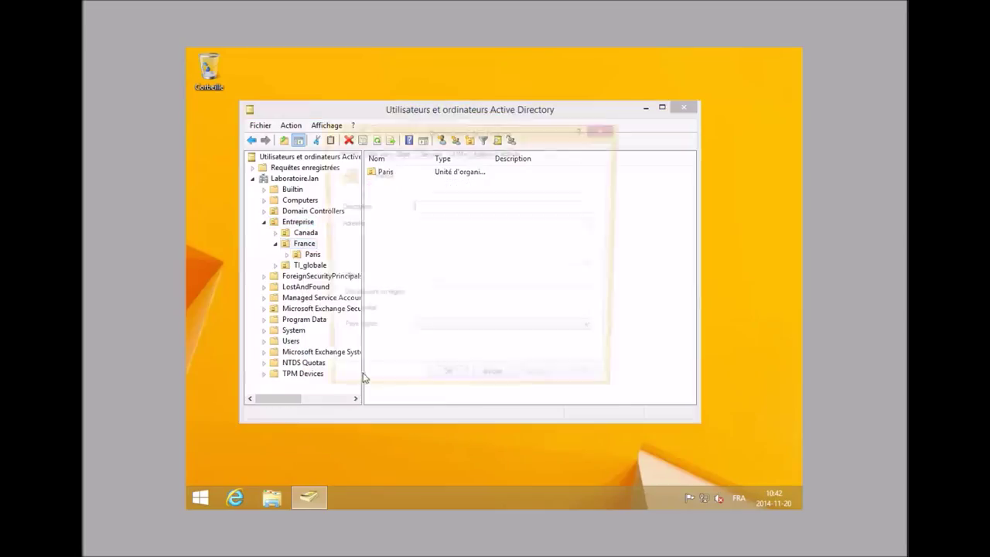
{"action": "left_click", "coordinate": [428, 153]}
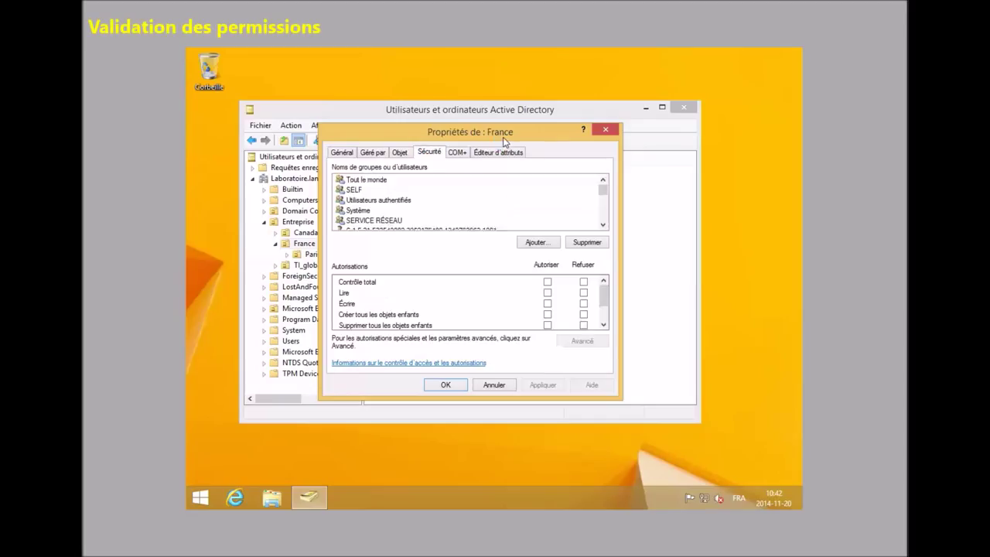
Examine the Support_France group's permissions on the France unit, including the advanced security settings
{"action": "left_click", "coordinate": [604, 224]}
{"action": "left_click", "coordinate": [603, 225]}
{"action": "left_click", "coordinate": [603, 224]}
{"action": "left_click", "coordinate": [603, 224]}
{"action": "left_click", "coordinate": [603, 224]}
{"action": "left_click", "coordinate": [603, 224]}
{"action": "left_click", "coordinate": [603, 224]}
{"action": "left_click", "coordinate": [603, 224]}
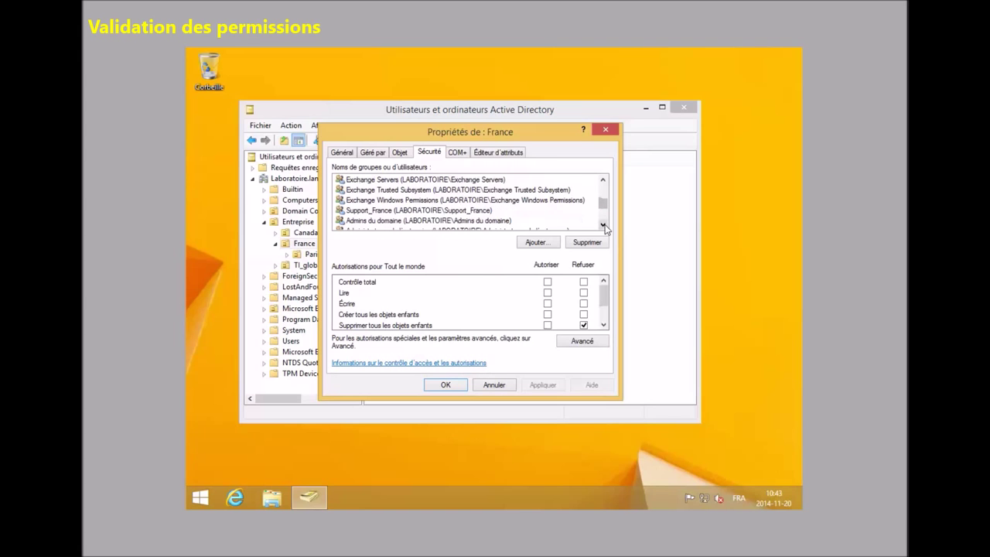
{"action": "left_click", "coordinate": [377, 214]}
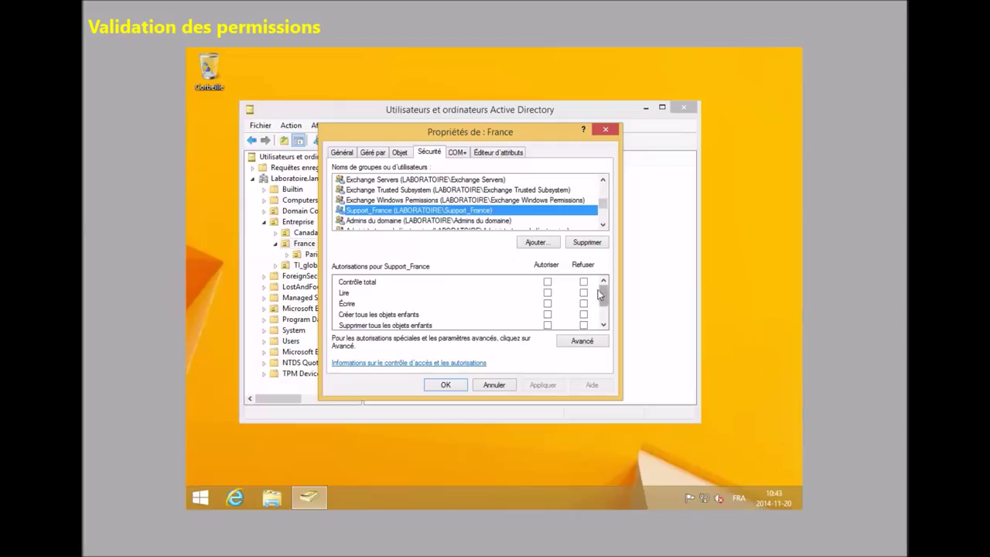
{"action": "left_click_drag", "start_coordinate": [606, 295], "coordinate": [609, 315]}
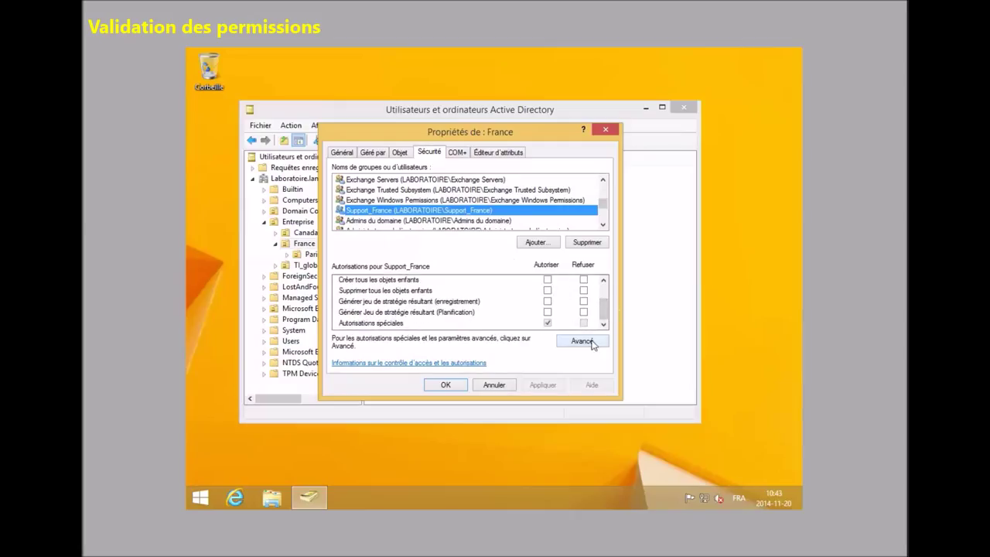
{"action": "left_click", "coordinate": [585, 341]}
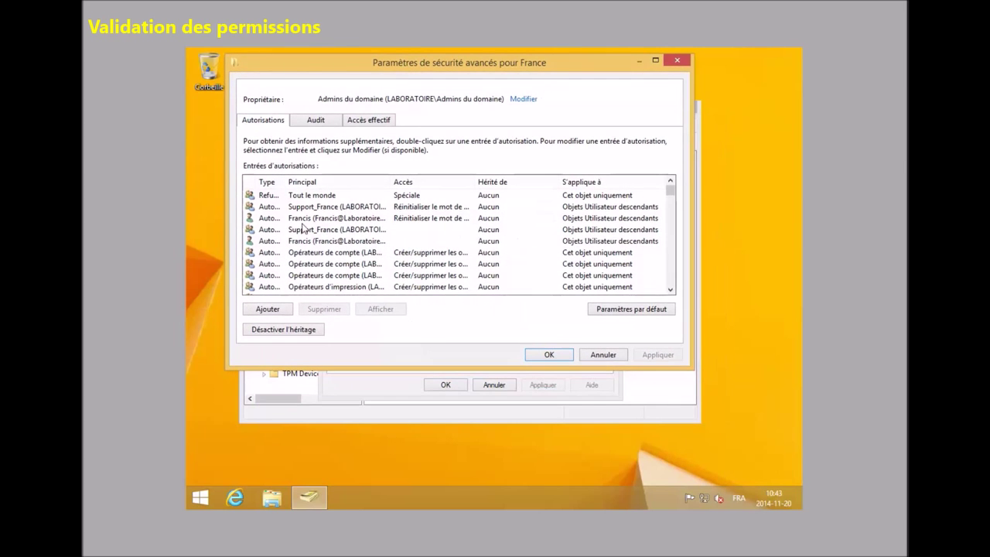
Examine the advanced permission entry that lets Support_France reset passwords on descendant user objects, and close the France unit's properties
{"action": "left_click_drag", "start_coordinate": [285, 177], "coordinate": [319, 177]}
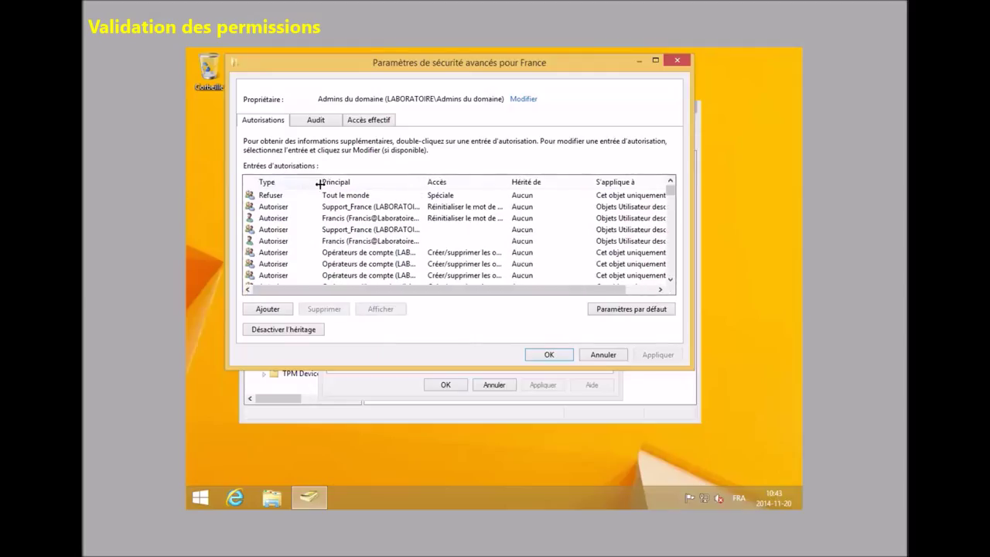
{"action": "left_click", "coordinate": [361, 231]}
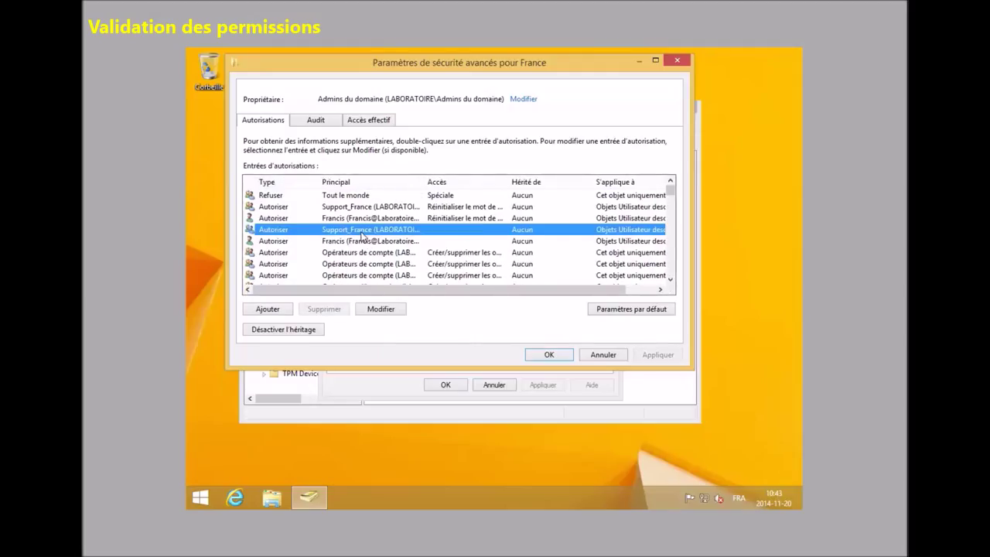
{"action": "left_click", "coordinate": [299, 218]}
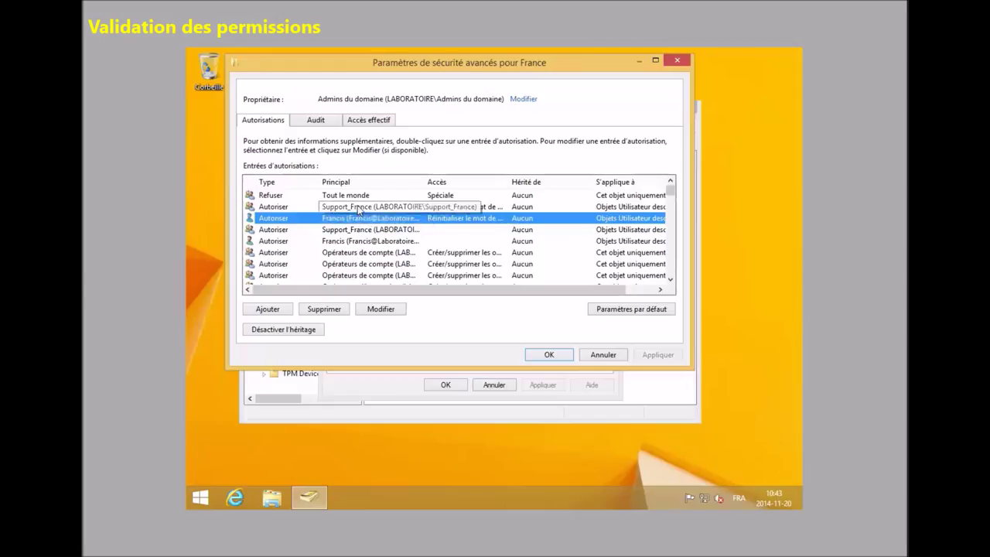
{"action": "left_click", "coordinate": [379, 207]}
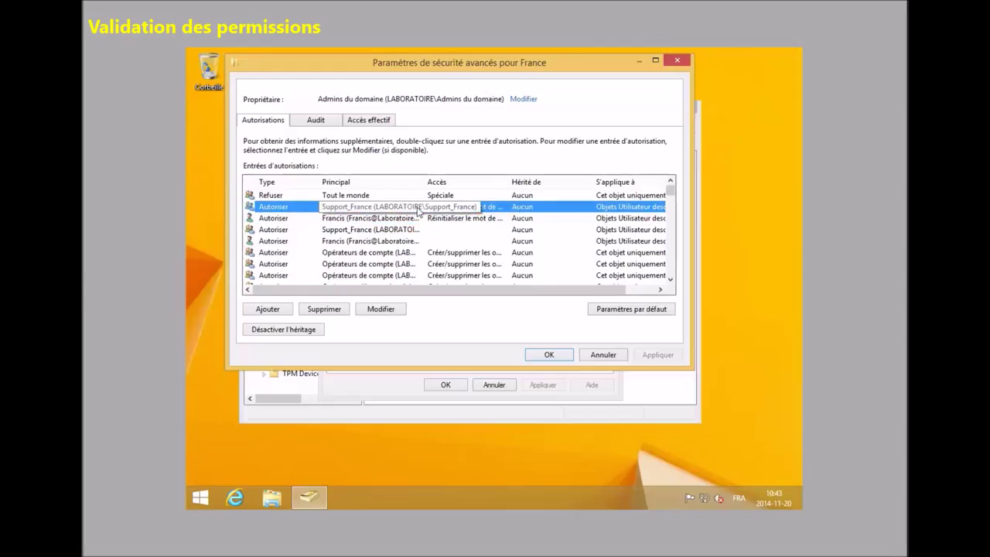
{"action": "left_click", "coordinate": [393, 309]}
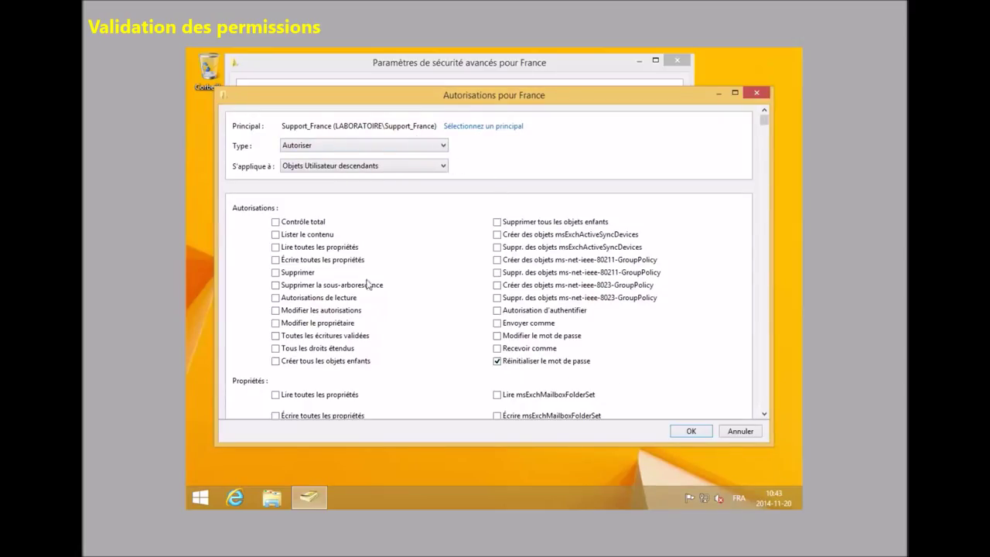
{"action": "left_click", "coordinate": [760, 151]}
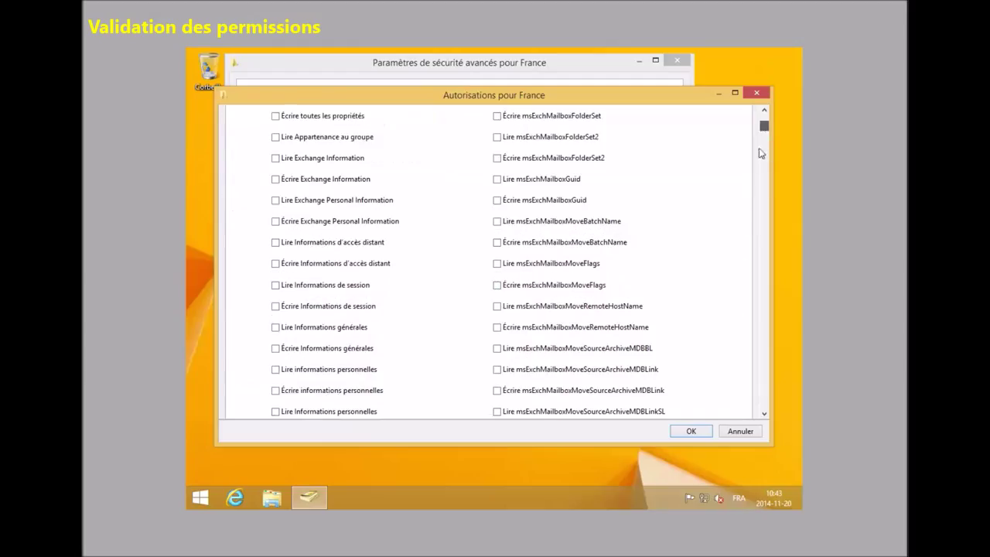
{"action": "left_click", "coordinate": [762, 114]}
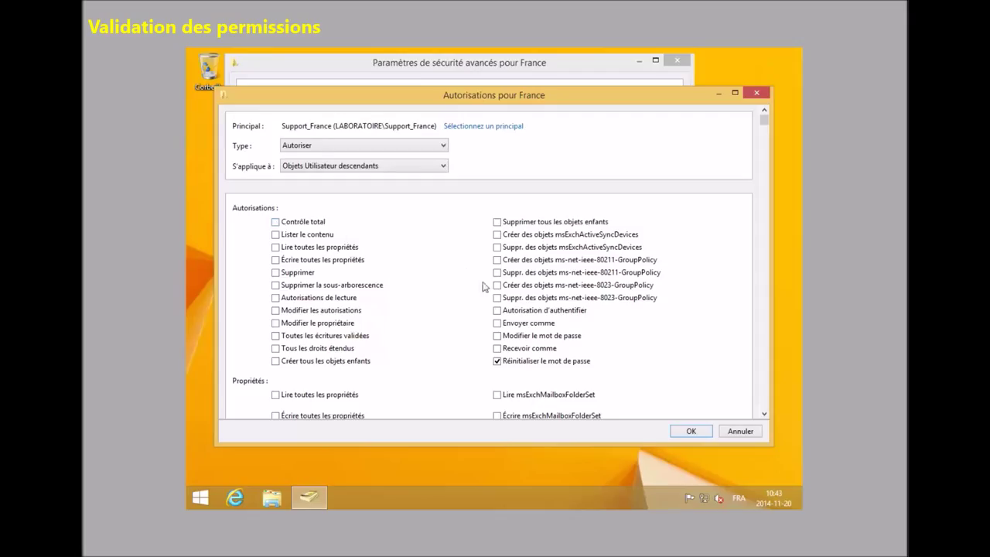
{"action": "left_click", "coordinate": [699, 433]}
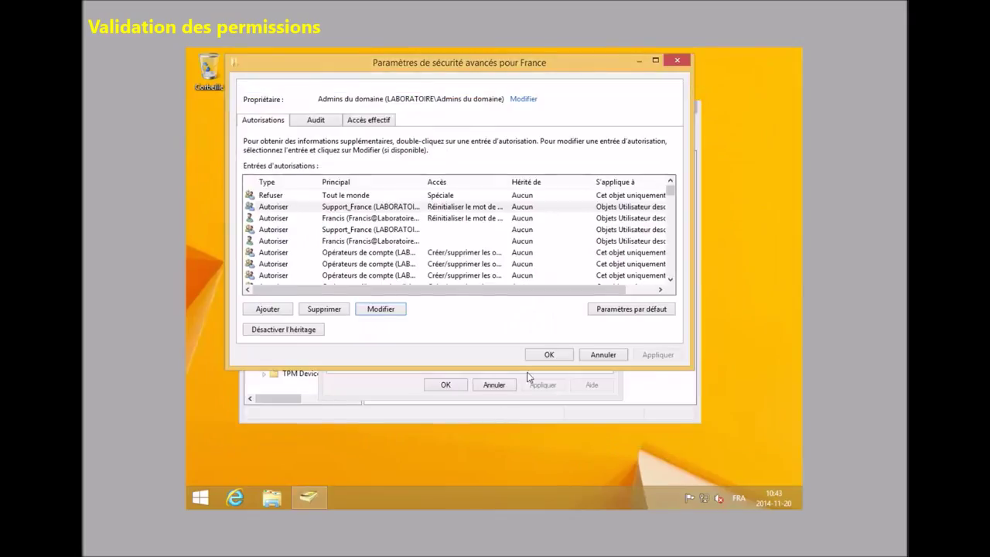
{"action": "left_click", "coordinate": [551, 356]}
{"action": "left_click", "coordinate": [443, 384]}
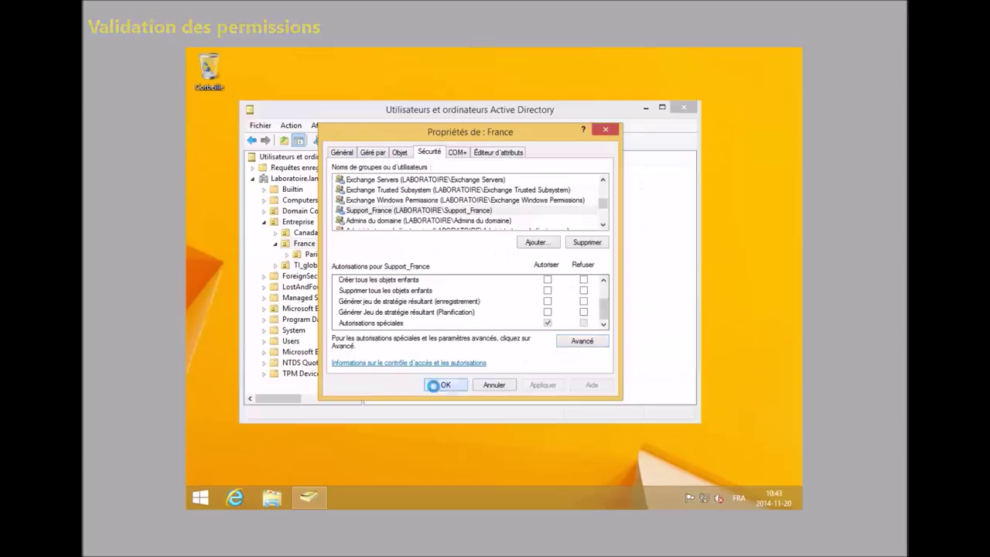
Close the directory console and sign out of the current Windows session
{"action": "left_click", "coordinate": [684, 109]}
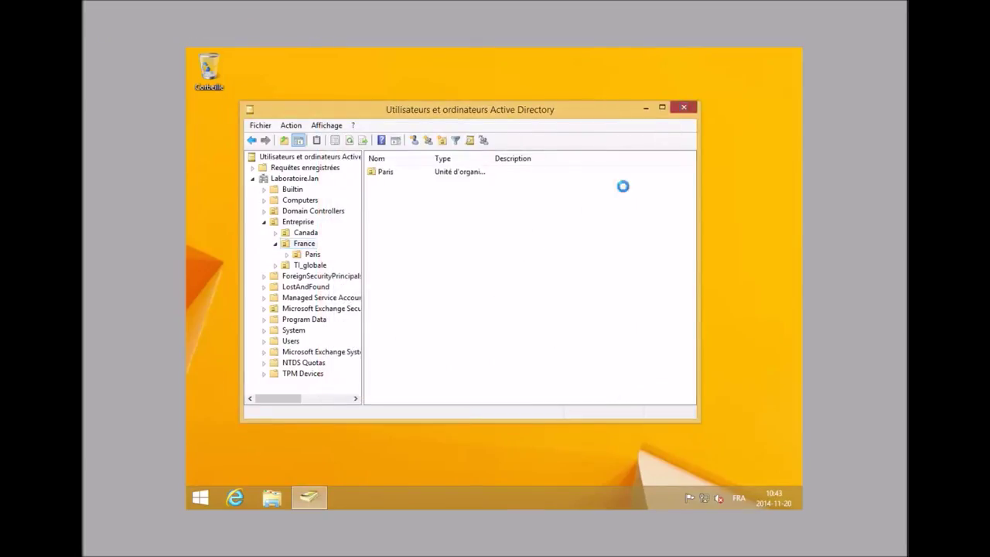
{"action": "left_click", "coordinate": [200, 498]}
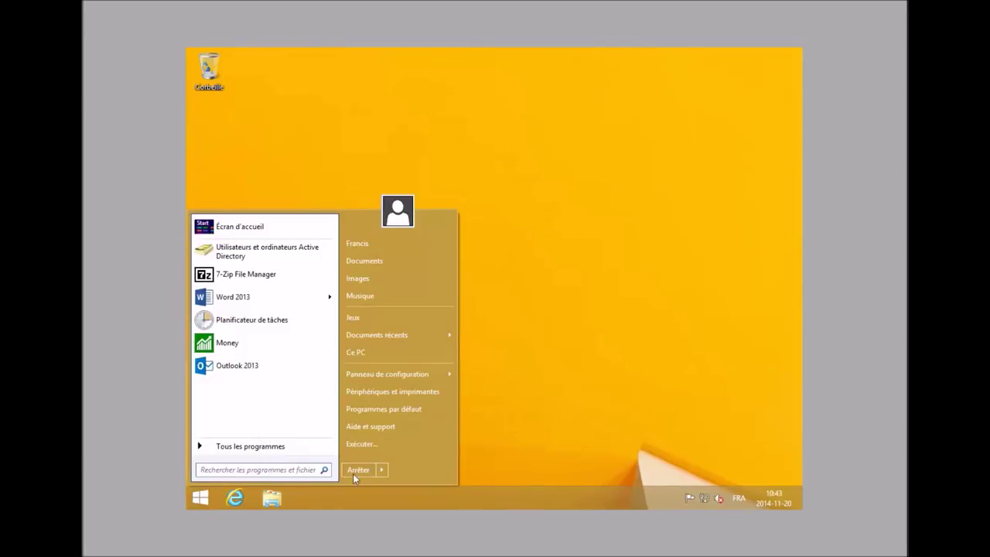
{"action": "mouse_move", "coordinate": [381, 469]}
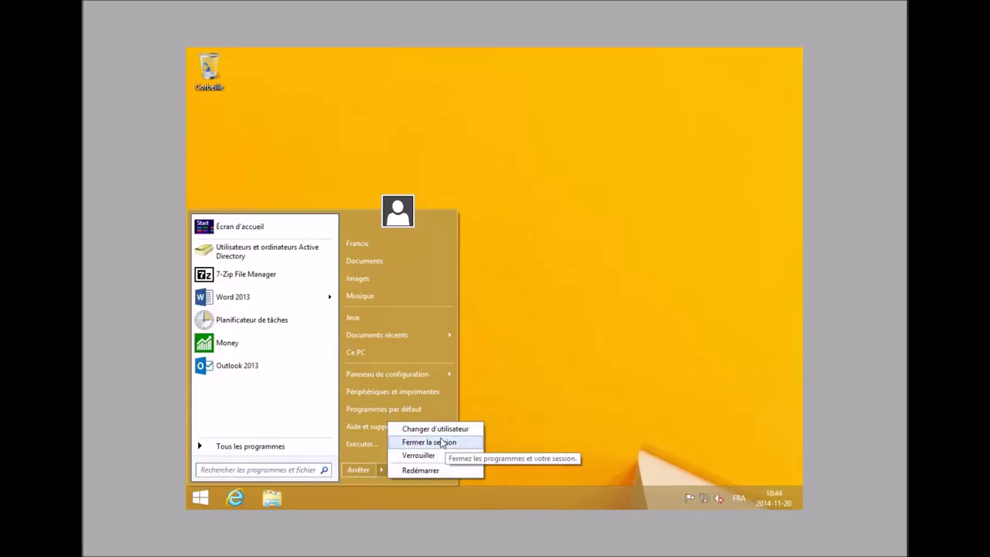
{"action": "left_click", "coordinate": [429, 442]}
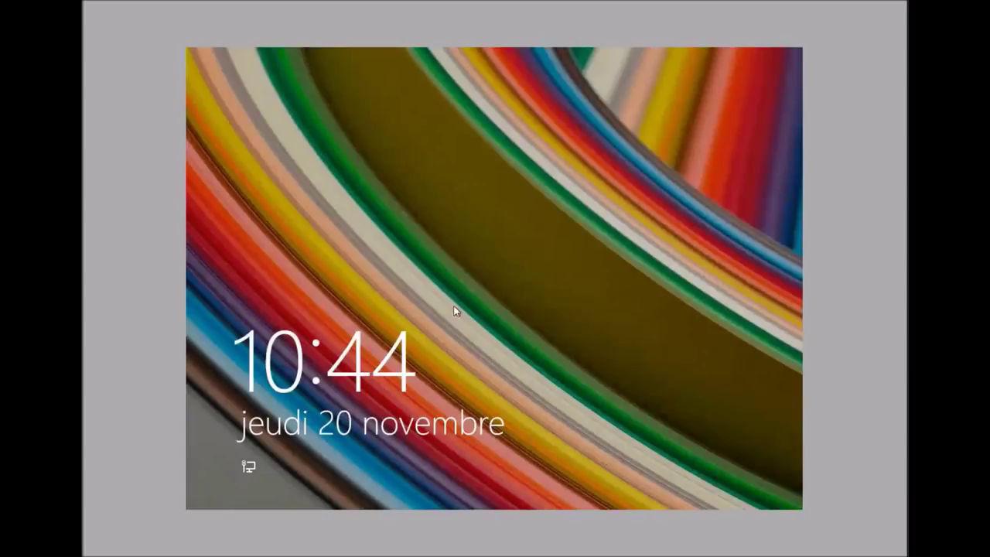
Sign in to the LABORATOIRE domain as another user, support1, with the account password
{"action": "left_click", "coordinate": [454, 309]}
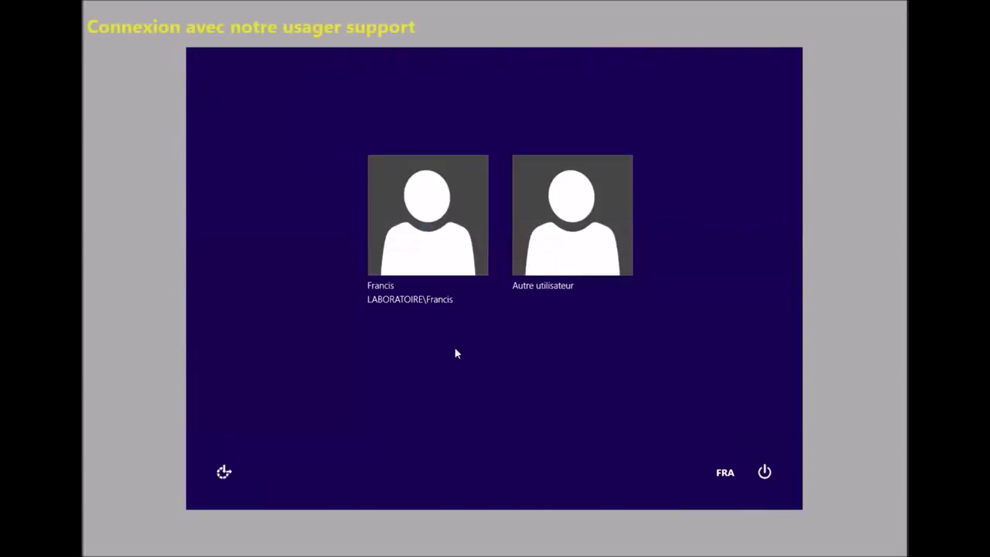
{"action": "left_click", "coordinate": [551, 231]}
{"action": "type", "text": "su"}
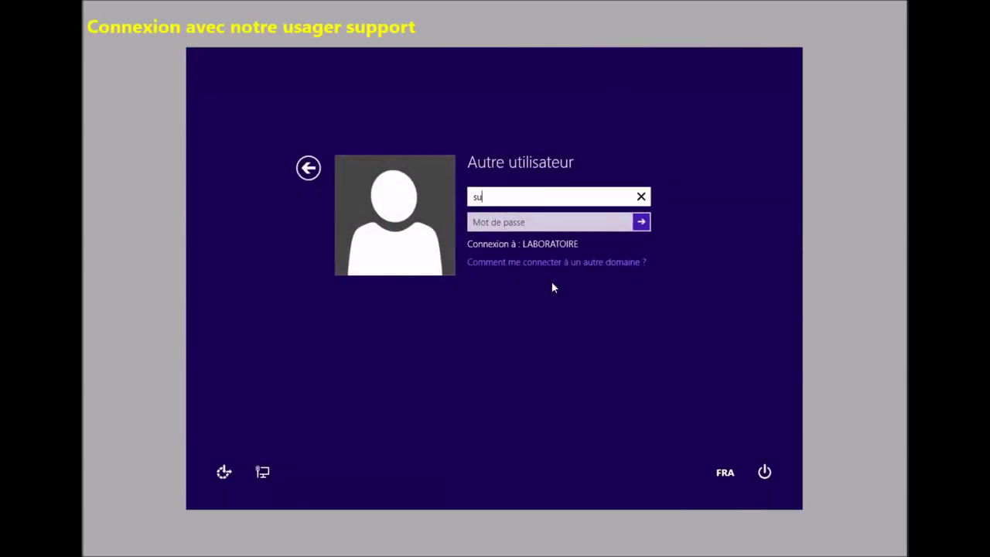
{"action": "type", "text": "pport1"}
{"action": "key", "text": "Tab"}
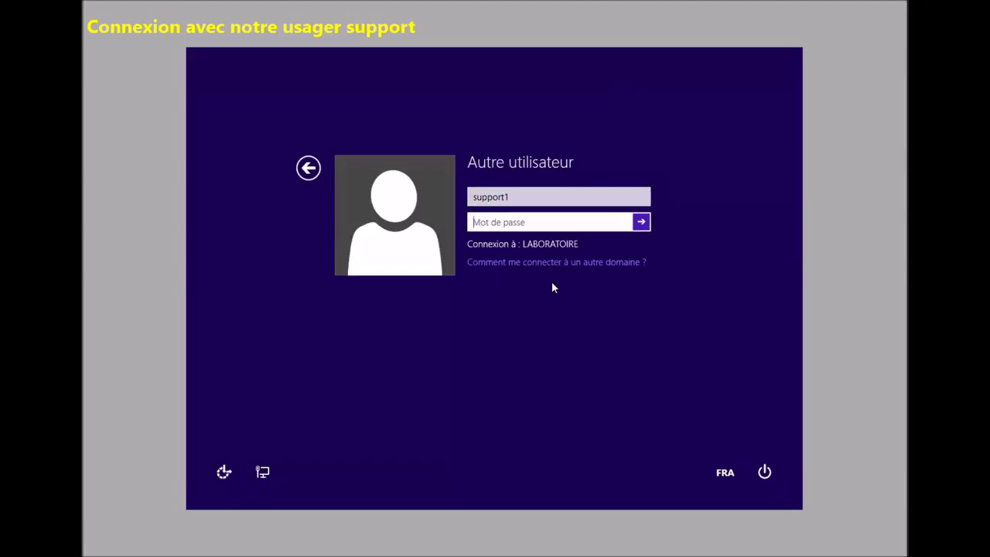
{"action": "type", "text": "***********"}
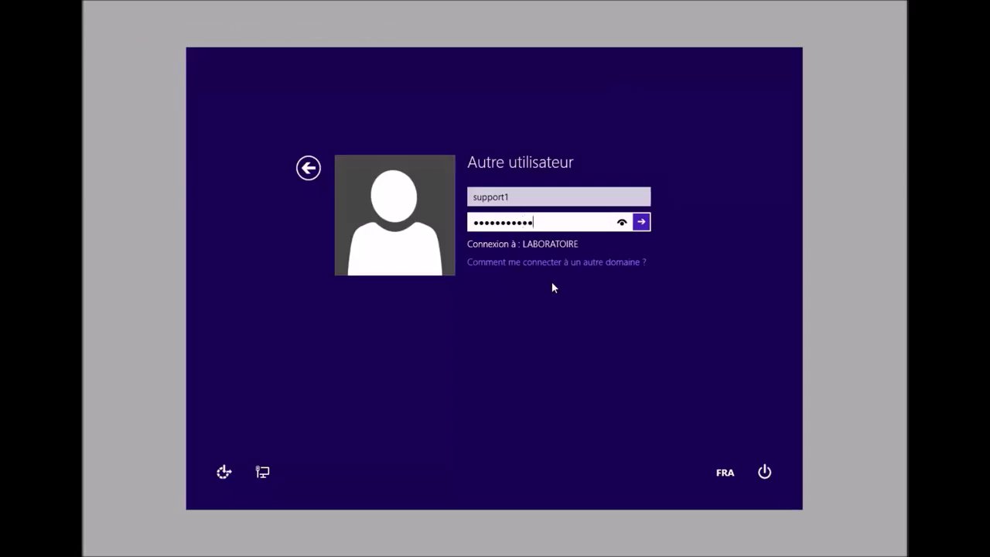
{"action": "key", "text": "Return"}
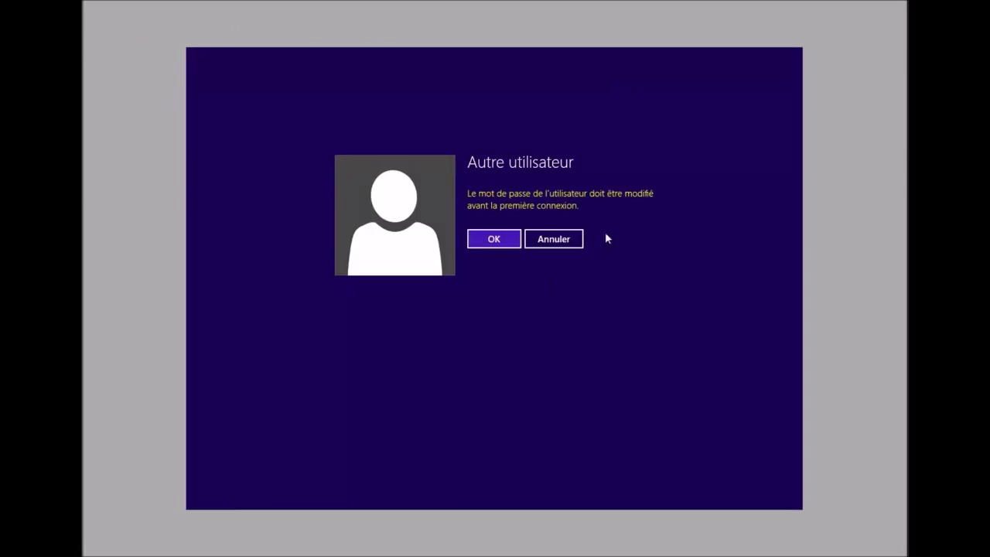
Accept the required password change, enter and confirm a new password for support1, and continue to the desktop
{"action": "left_click", "coordinate": [495, 241]}
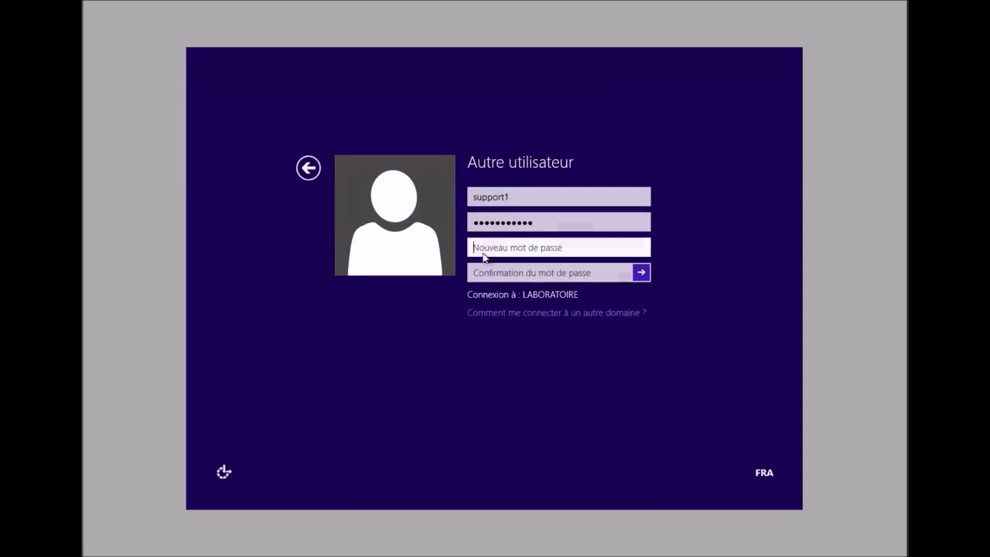
{"action": "type", "text": "•••••••"}
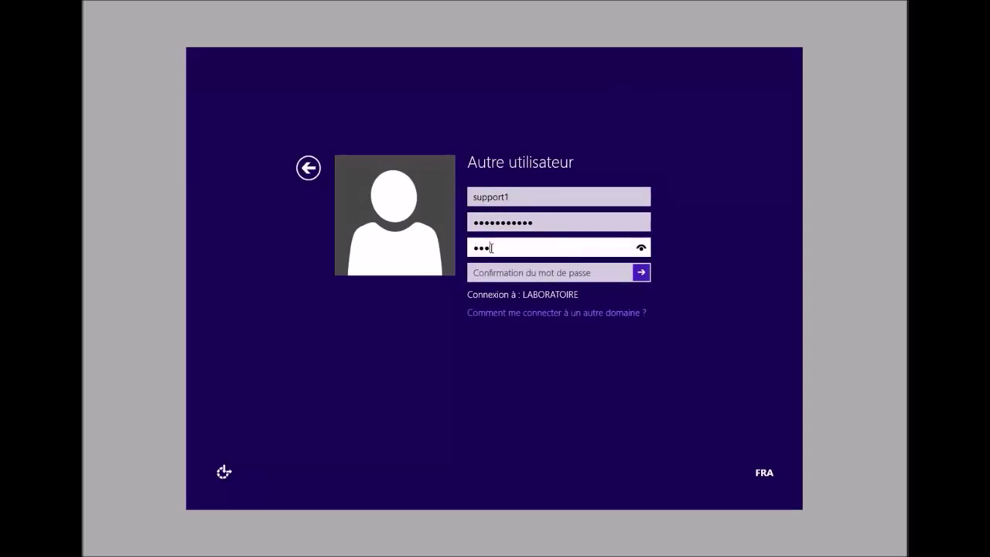
{"action": "type", "text": "••••"}
{"action": "key", "text": "Tab"}
{"action": "type", "text": "••••••"}
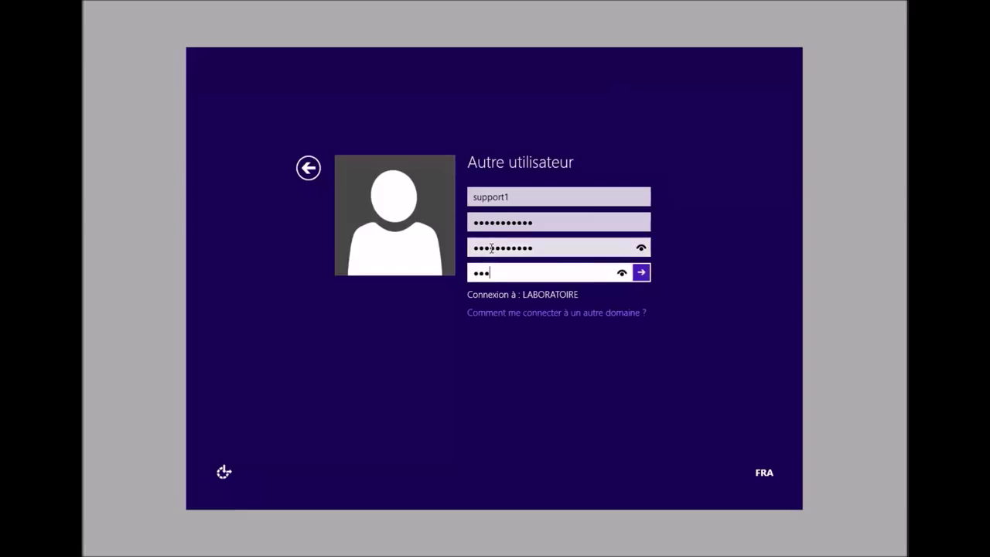
{"action": "type", "text": "•••••"}
{"action": "key", "text": "Return"}
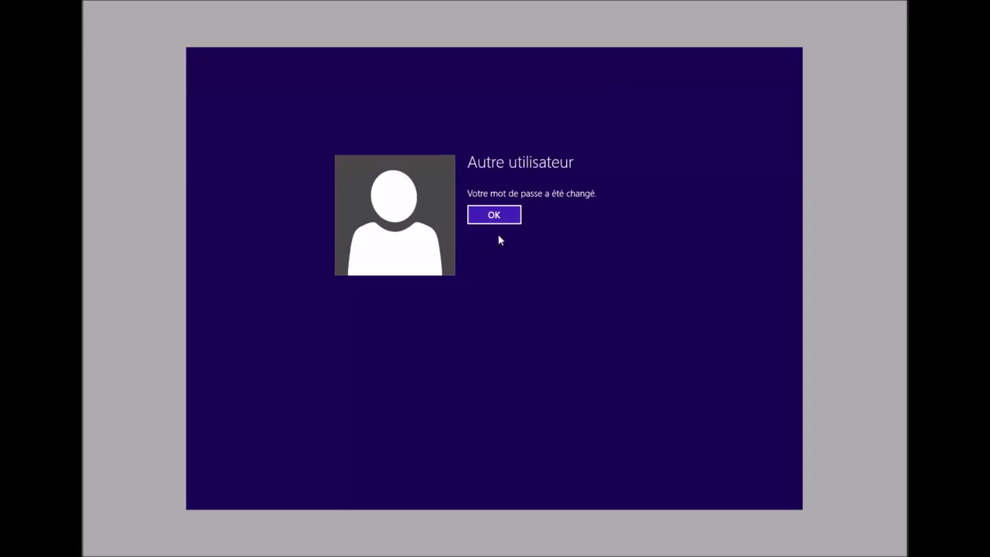
{"action": "left_click", "coordinate": [495, 217]}
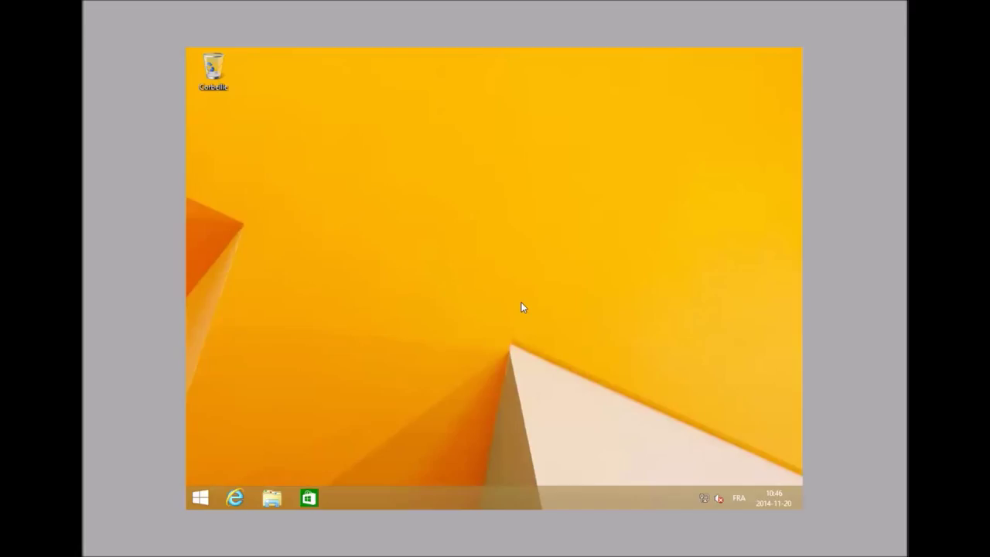
Expand the administration tools (Outils d'administration) in the list of all programs
{"action": "left_click", "coordinate": [200, 497]}
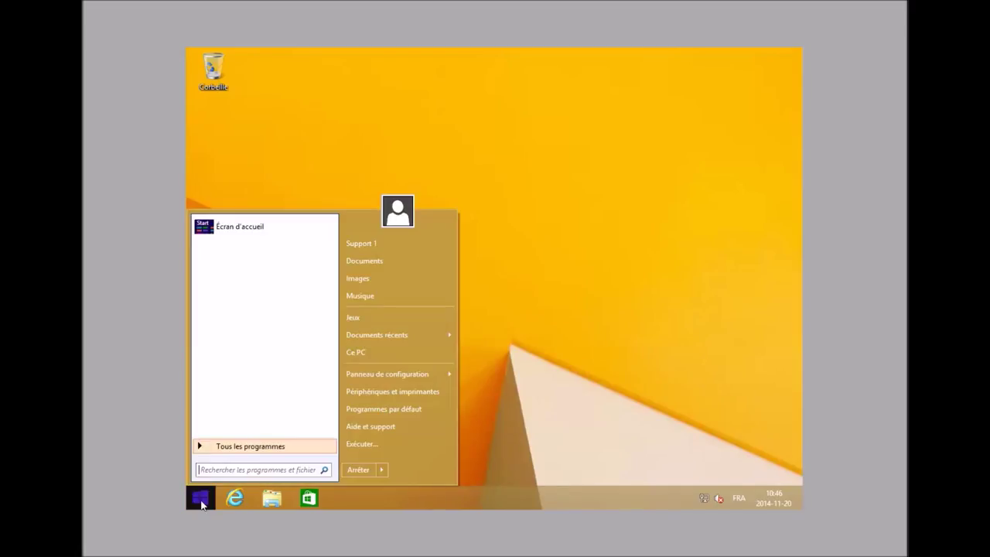
{"action": "left_click", "coordinate": [249, 447]}
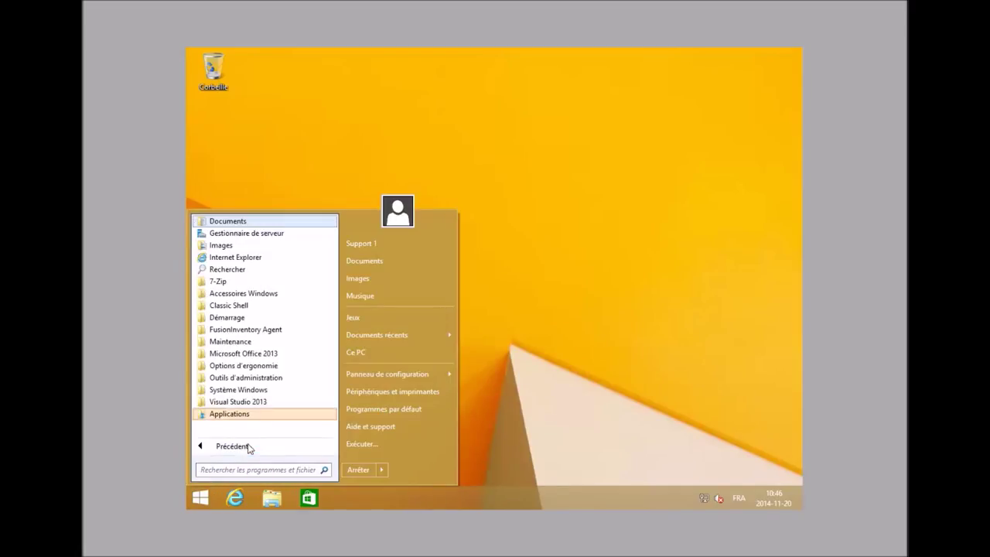
{"action": "left_click", "coordinate": [267, 378]}
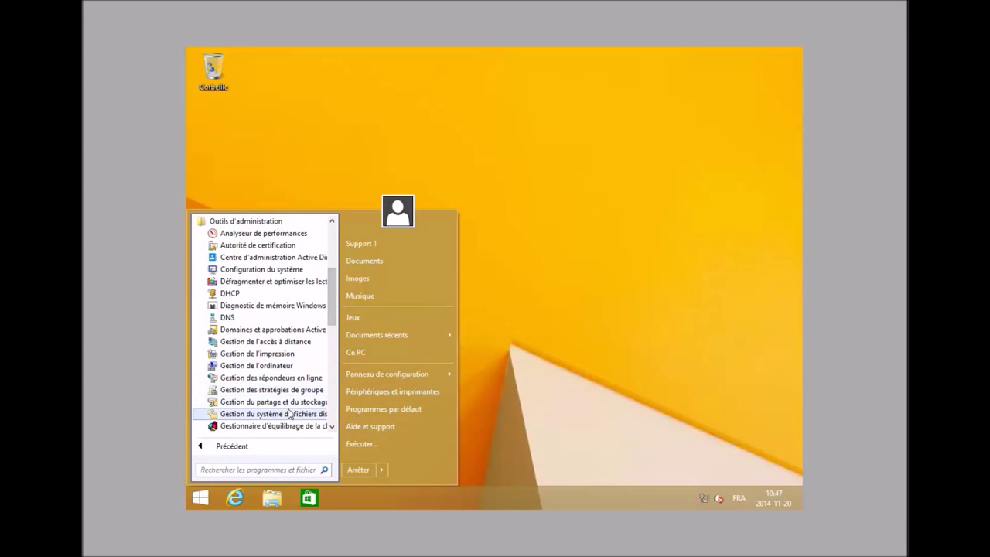